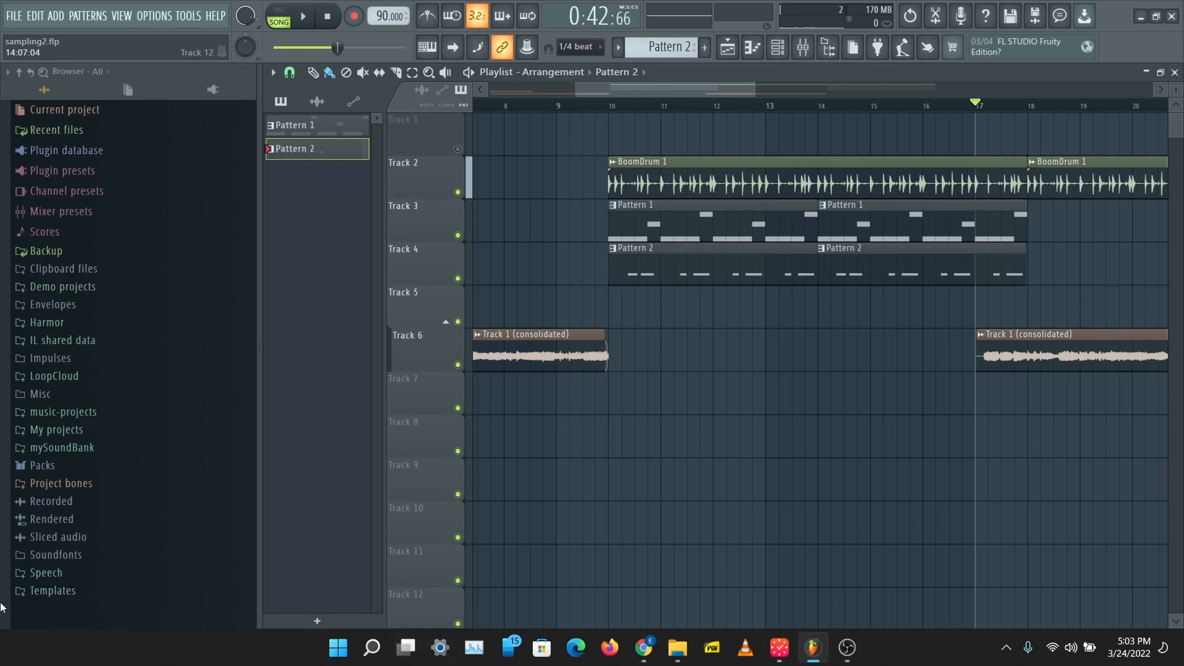
# Step: Play back the arrangement from bar 9 to hear where the BoomDrum 1 section comes in
pyautogui.click(558, 107)
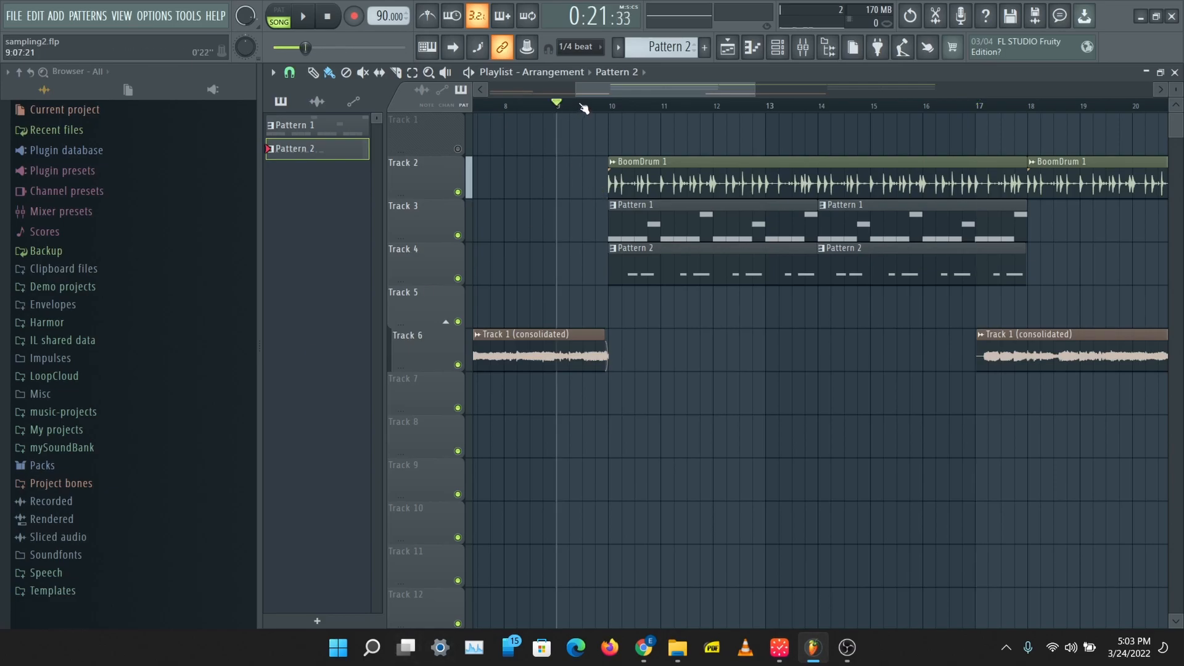
pyautogui.press('space')
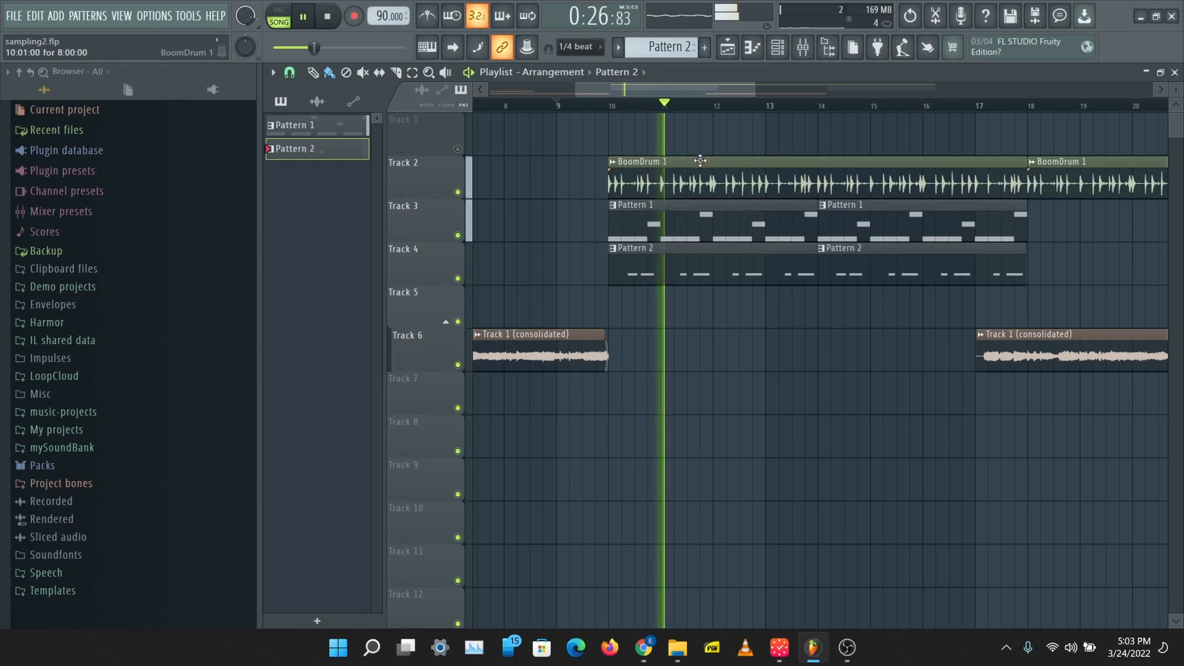
pyautogui.press('space')
# Step: Add a copy of the BoomDrum 1 clip on Track 2 at bar 2 and make it unique
pyautogui.click(678, 170)
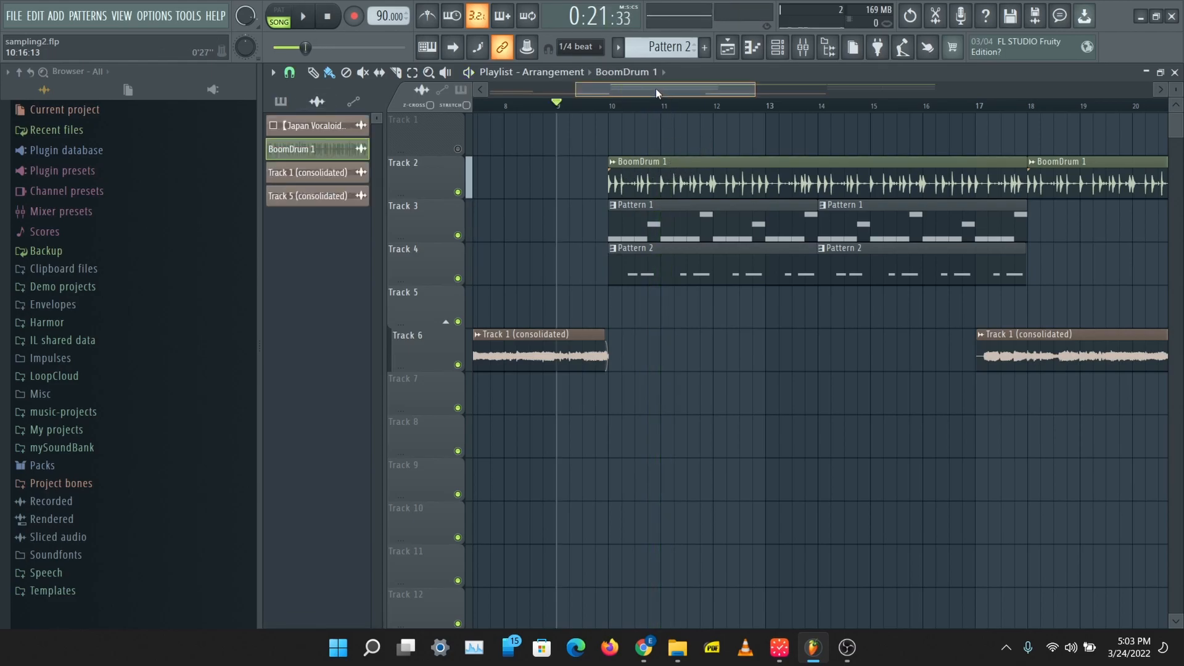
pyautogui.moveTo(659, 92); pyautogui.dragTo(563, 110)
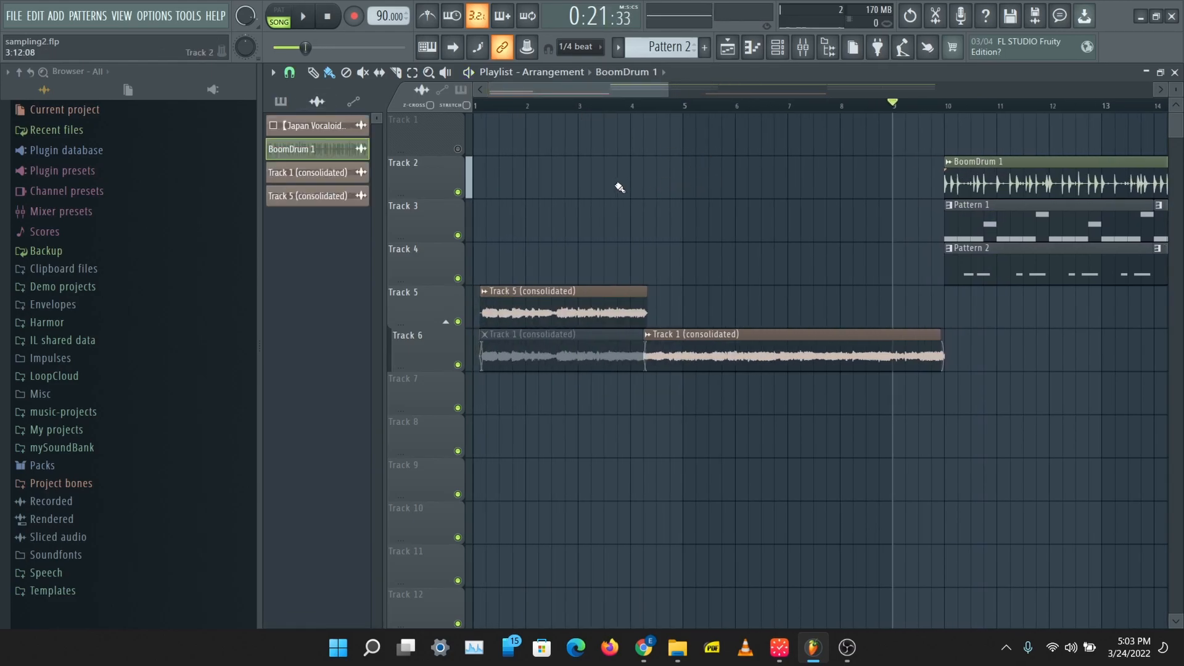
pyautogui.click(528, 173)
pyautogui.moveTo(719, 184); pyautogui.dragTo(731, 185)
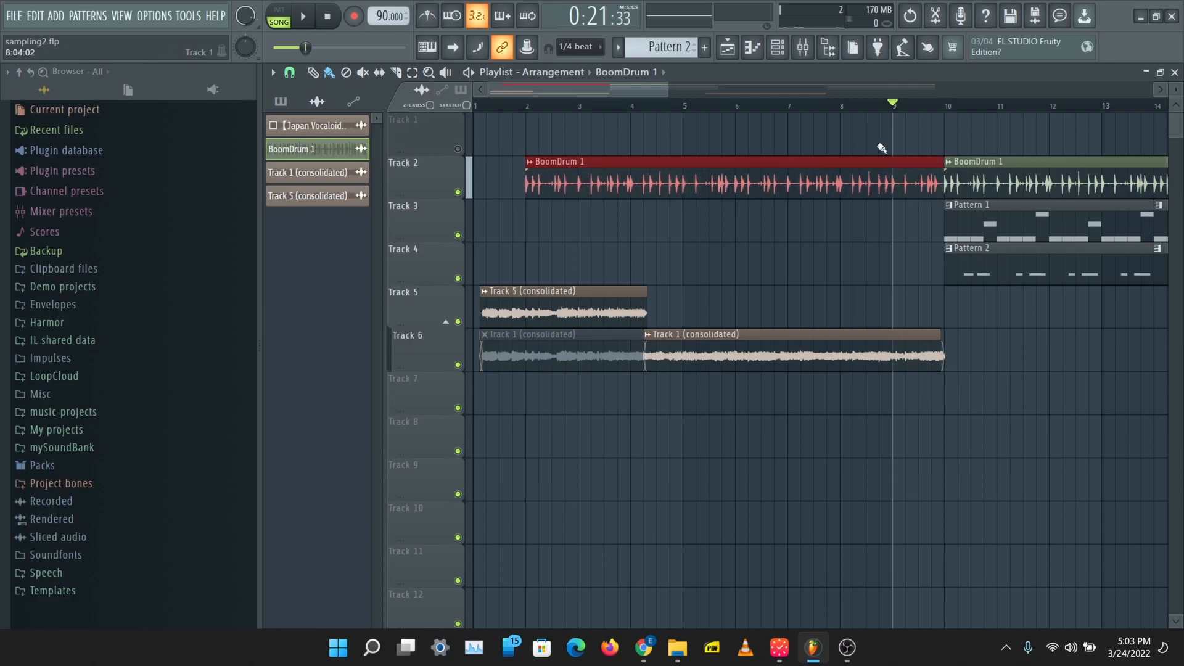
pyautogui.click(532, 107)
pyautogui.click(529, 162)
pyautogui.click(602, 270)
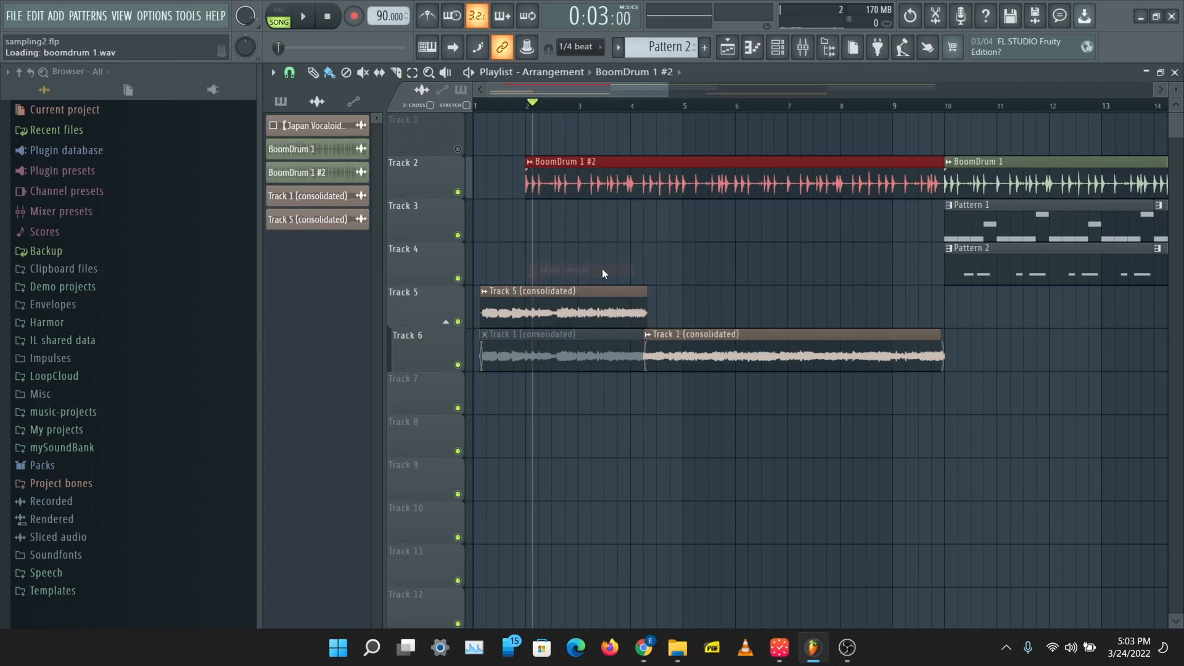
# Step: Route the BoomDrum 1 #2 clip to mixer Insert 4 and load Fruity Parametric EQ 2 in that insert's first effect slot
pyautogui.doubleClick(593, 173)
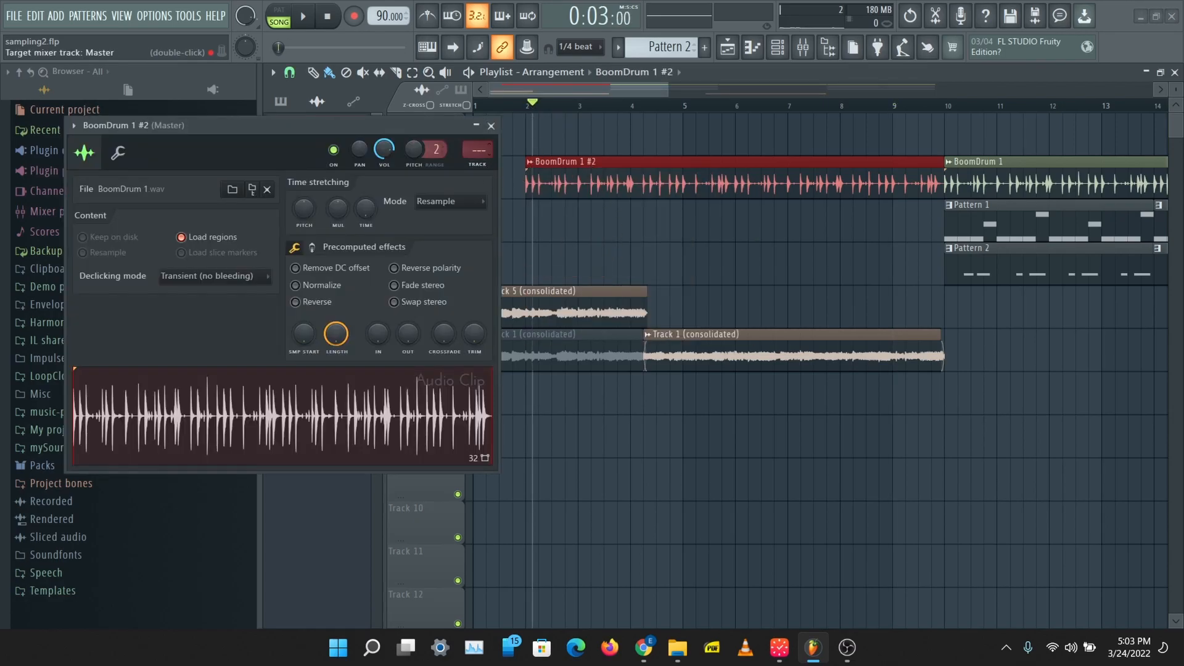
pyautogui.click(491, 125)
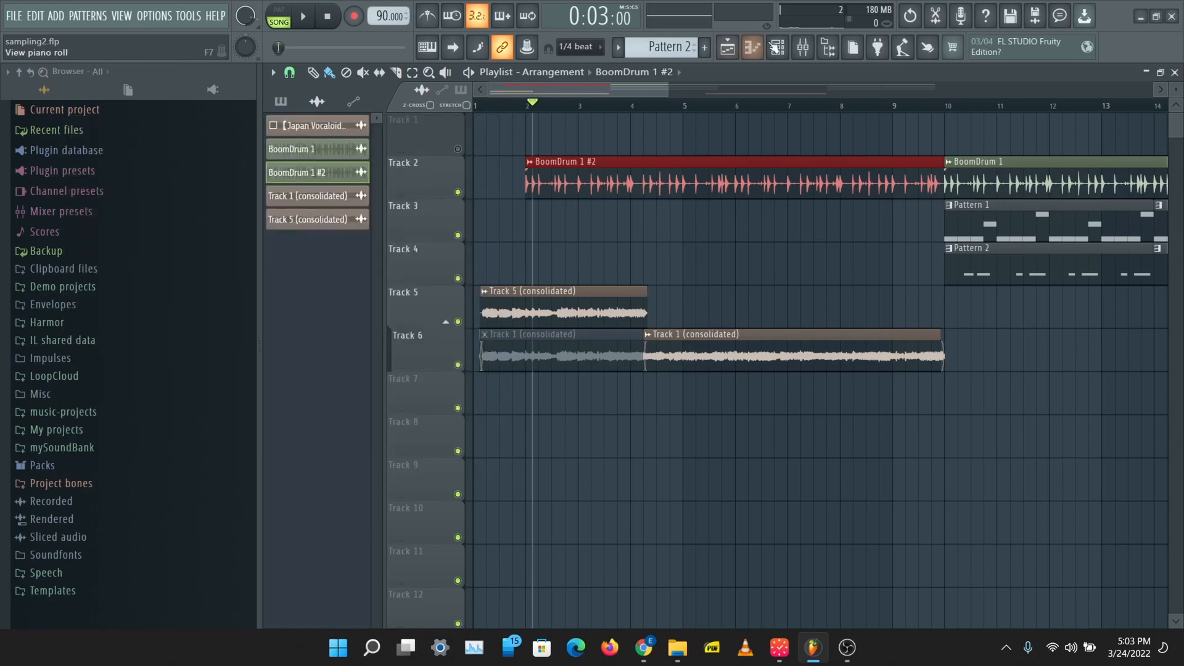
pyautogui.click(814, 45)
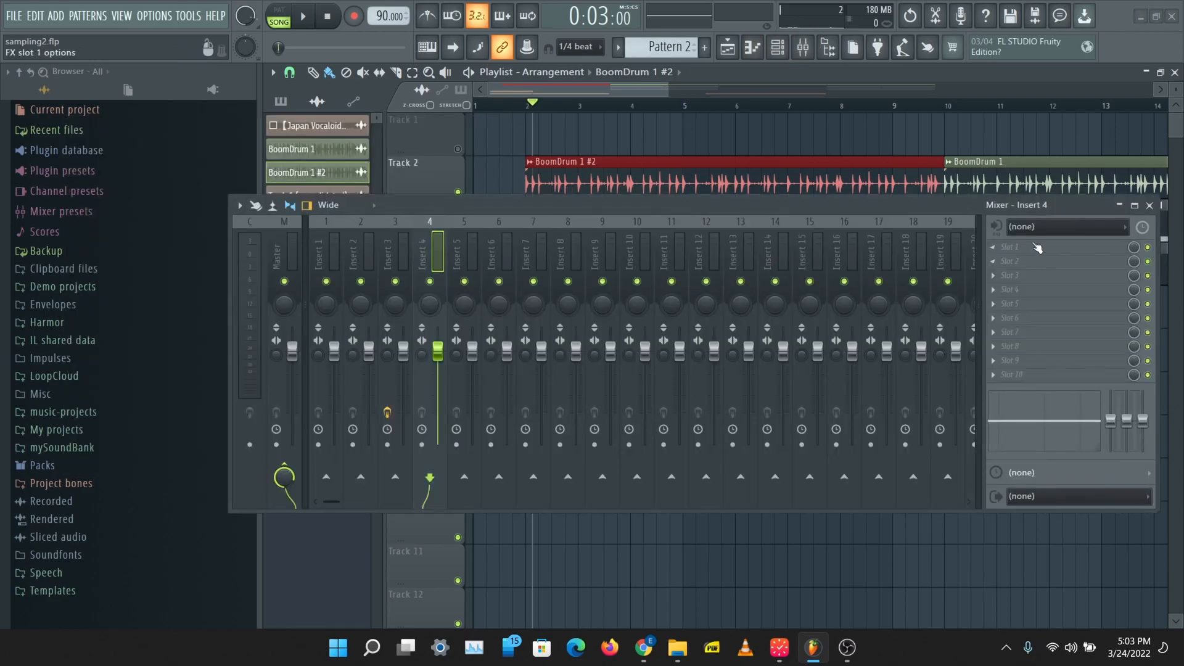
pyautogui.click(993, 248)
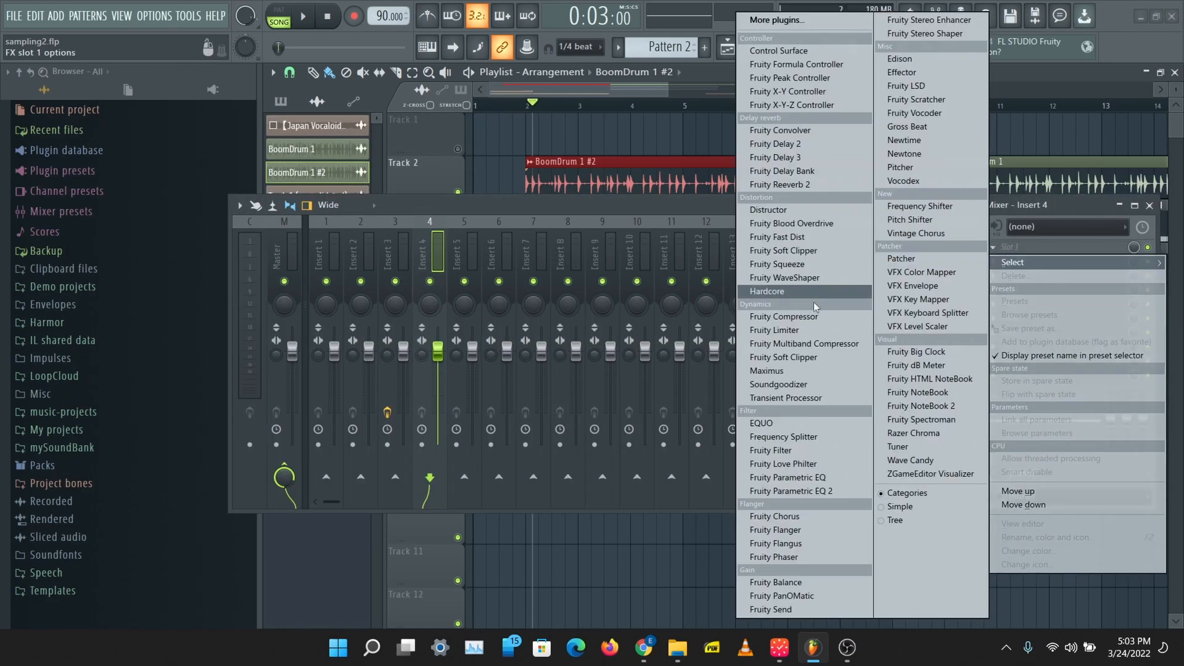
pyautogui.click(816, 491)
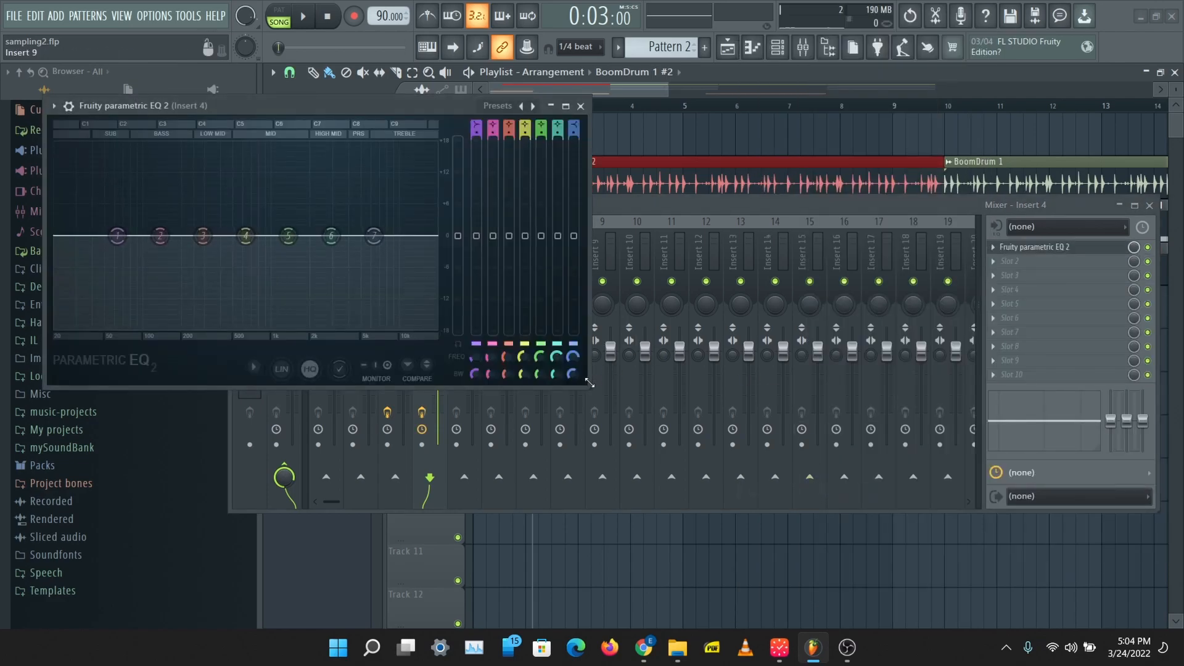
pyautogui.moveTo(589, 382); pyautogui.dragTo(769, 447)
# Step: Turn EQ band 1 into a high-pass filter and raise its cutoff to just under 1 kHz
pyautogui.moveTo(657, 122)
pyautogui.mouseDown()
pyautogui.moveTo(657, 133)
pyautogui.moveTo(657, 122)
pyautogui.mouseUp()
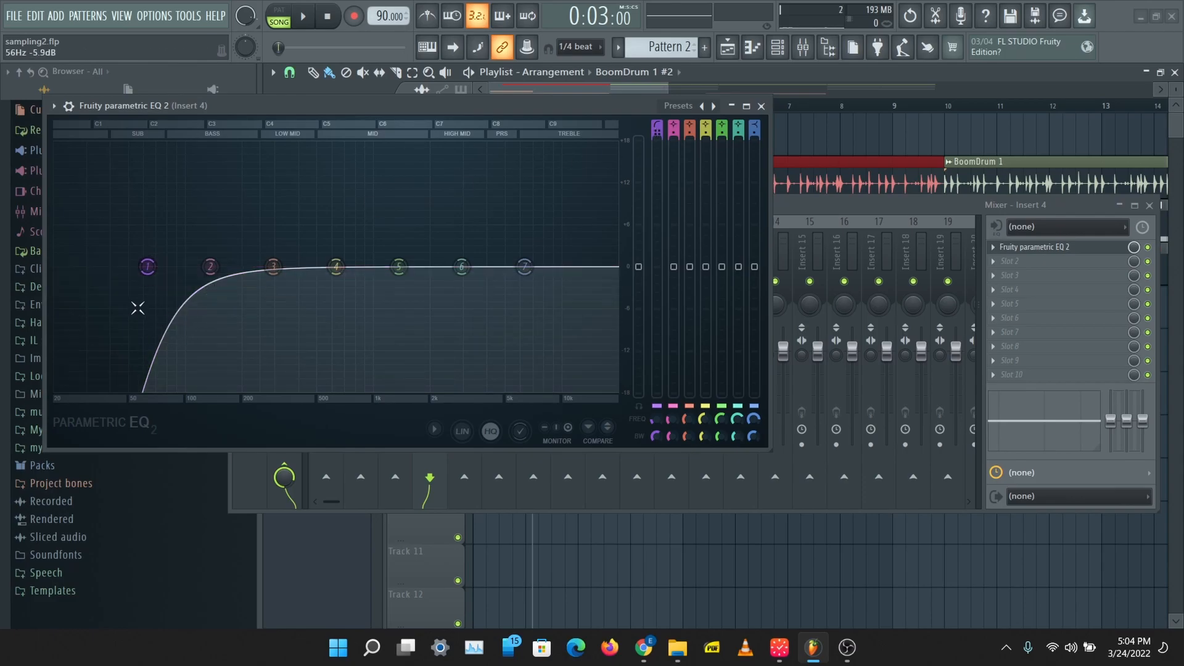
pyautogui.moveTo(155, 281); pyautogui.dragTo(364, 266)
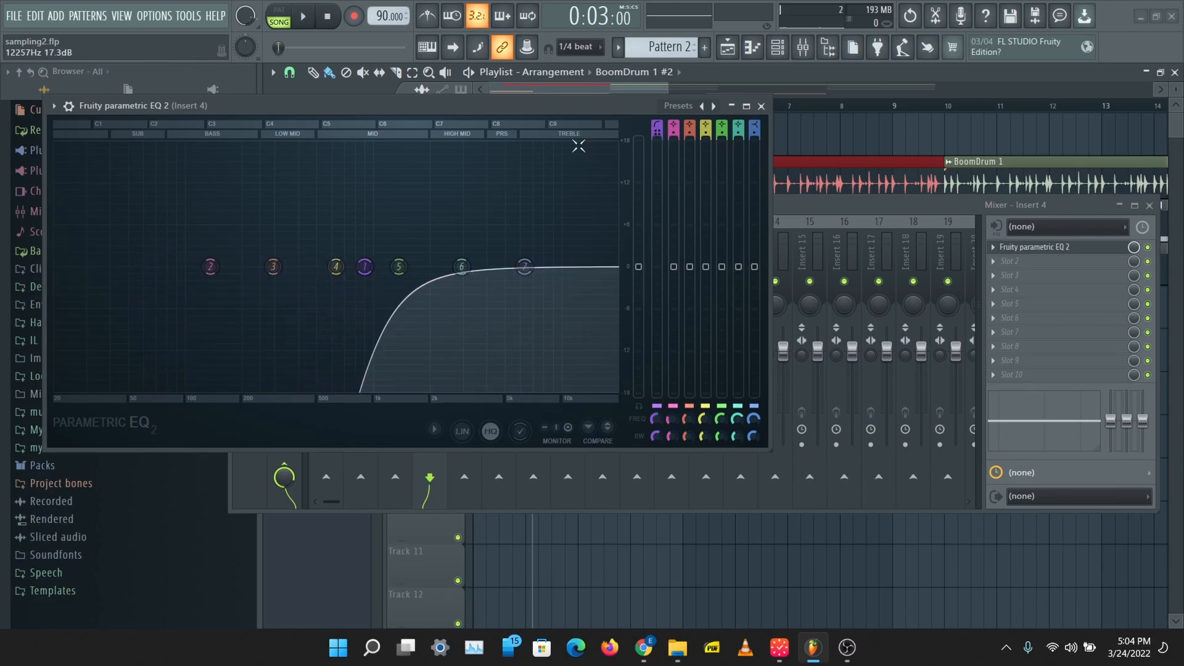
pyautogui.moveTo(526, 102); pyautogui.dragTo(703, 193)
# Step: During playback from the start, raise the high-pass cutoff to just above 1 kHz and lower band 7 to about -4.8 dB
pyautogui.click(484, 98)
pyautogui.press('space')
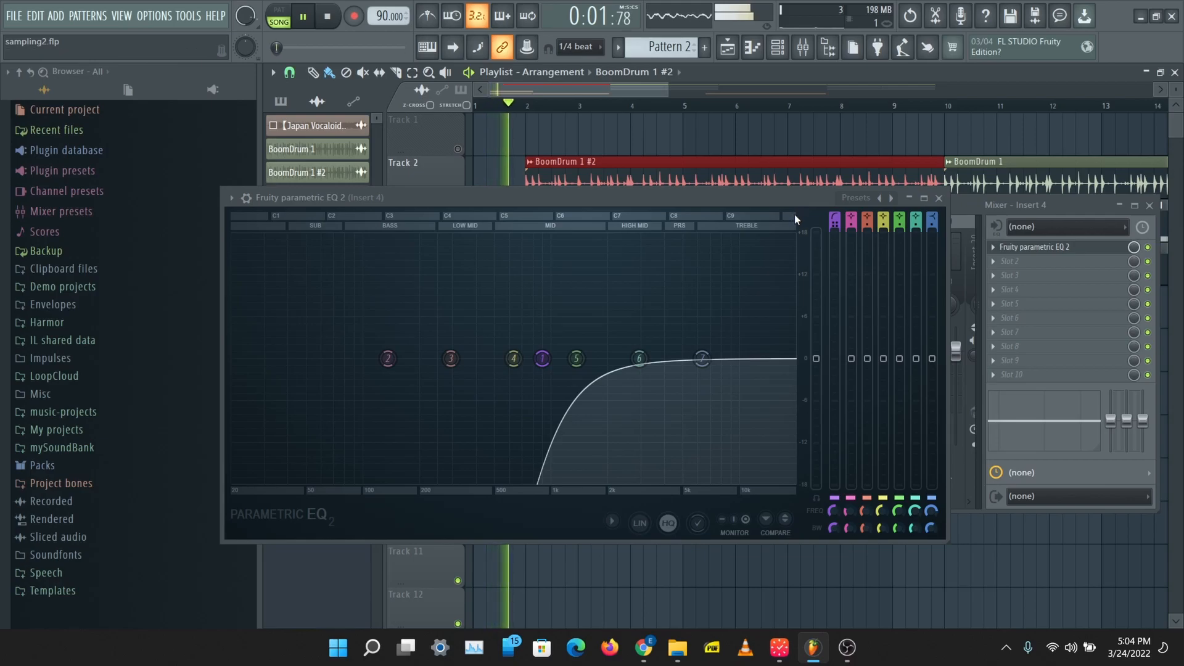
pyautogui.moveTo(542, 360); pyautogui.dragTo(558, 362)
pyautogui.moveTo(704, 362); pyautogui.dragTo(704, 394)
pyautogui.moveTo(560, 361); pyautogui.dragTo(563, 361)
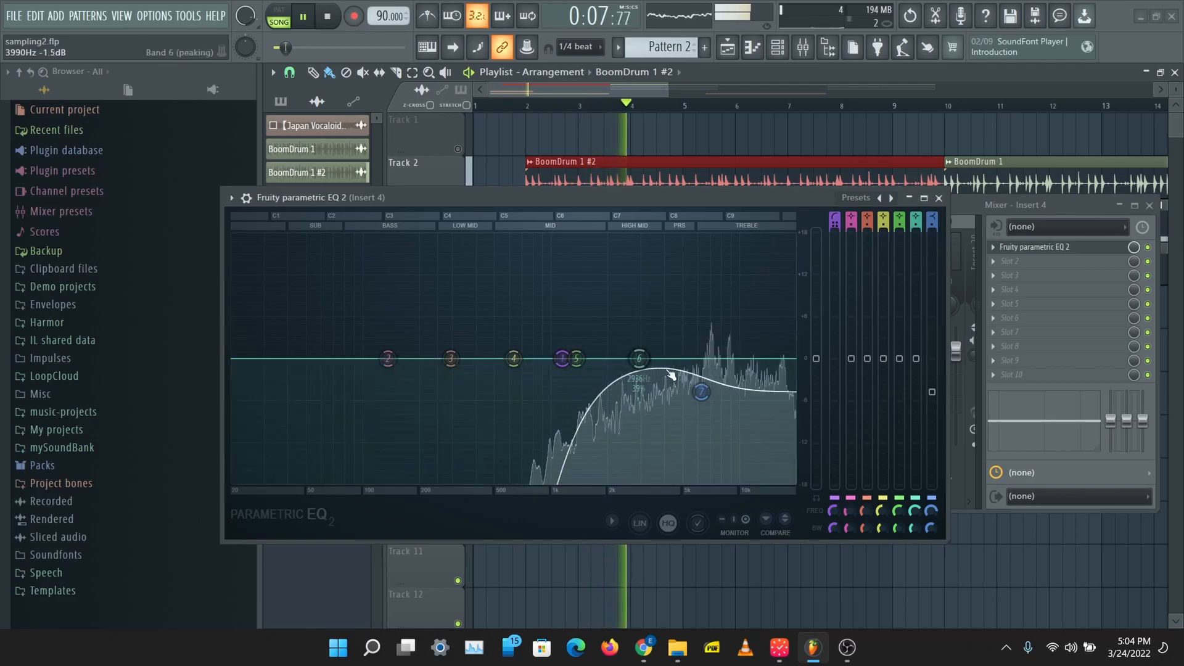
pyautogui.moveTo(562, 359); pyautogui.dragTo(563, 358)
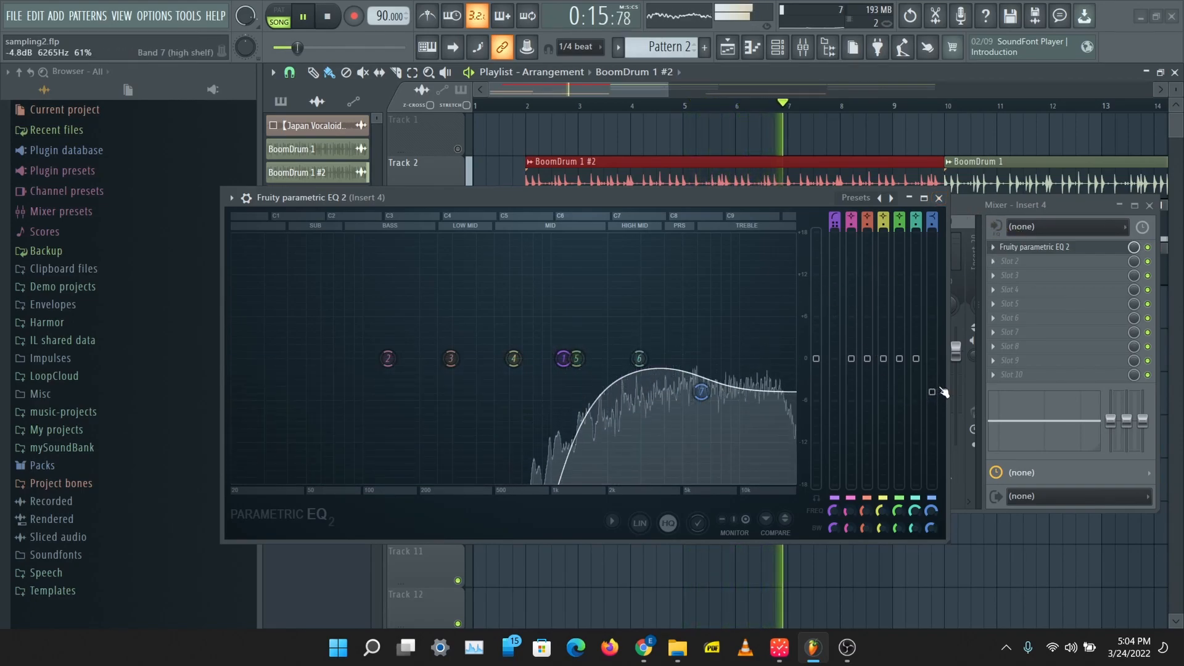
# Step: Raise the EQ's main level slightly and lower bands 5, 6 and 7, with band 6 at about -0.9 dB
pyautogui.moveTo(817, 359)
pyautogui.mouseDown()
pyautogui.moveTo(816, 332)
pyautogui.moveTo(816, 342)
pyautogui.mouseUp()
pyautogui.moveTo(701, 392); pyautogui.dragTo(702, 398)
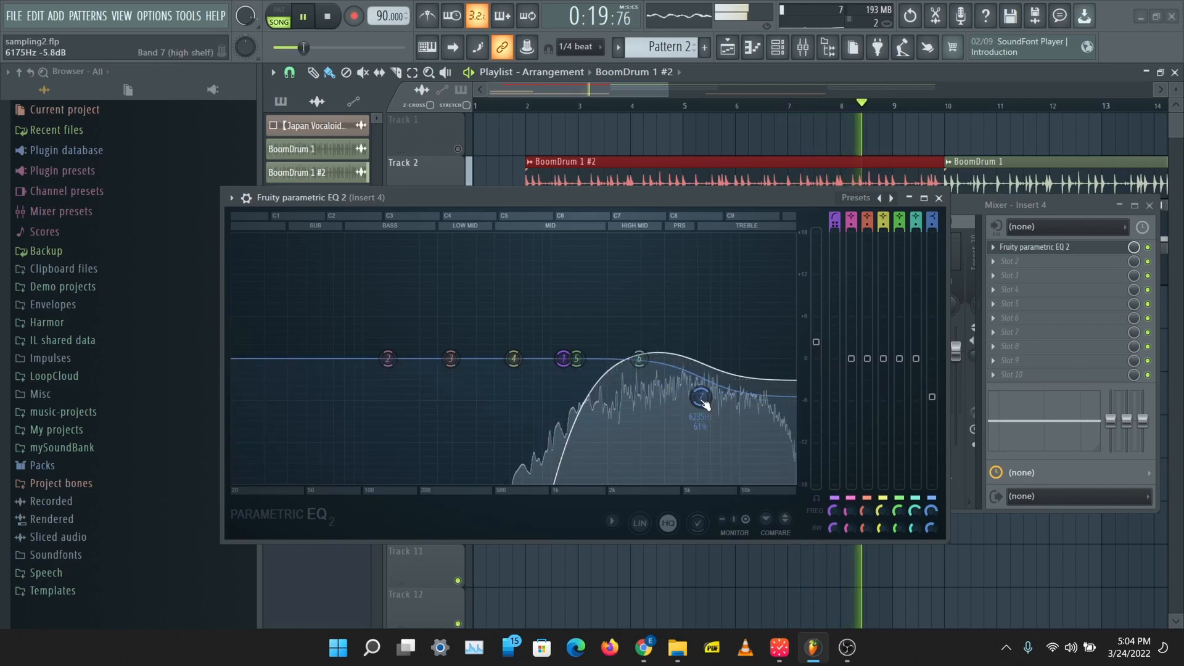
pyautogui.moveTo(899, 358); pyautogui.dragTo(899, 362)
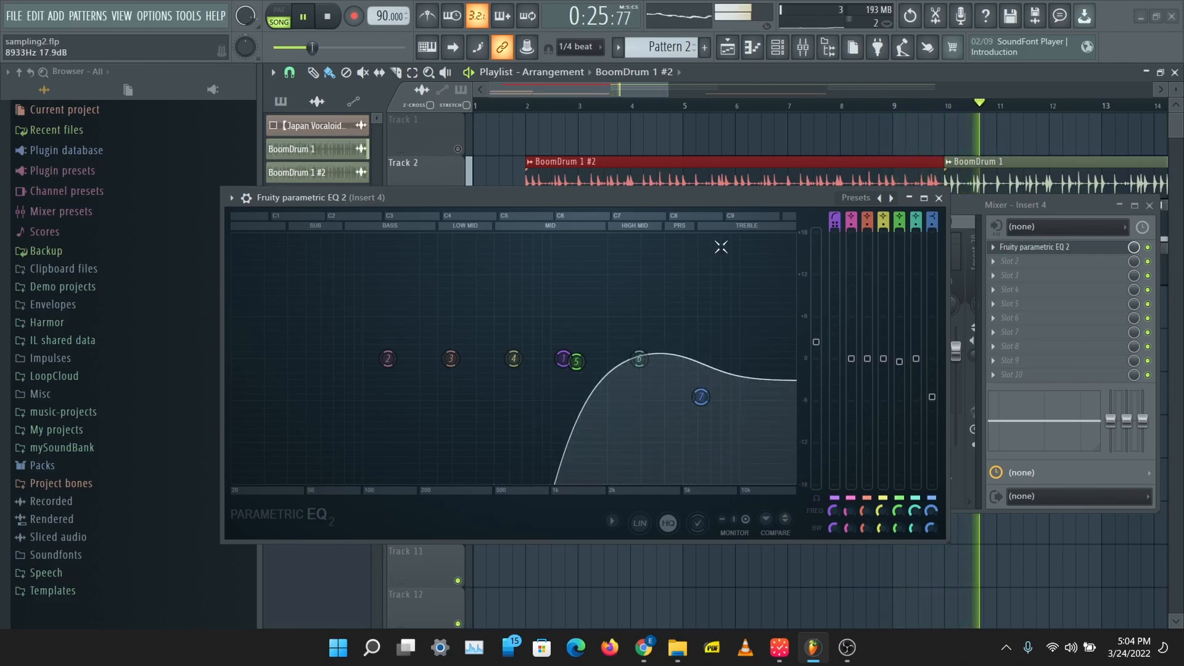
pyautogui.moveTo(639, 358); pyautogui.dragTo(639, 365)
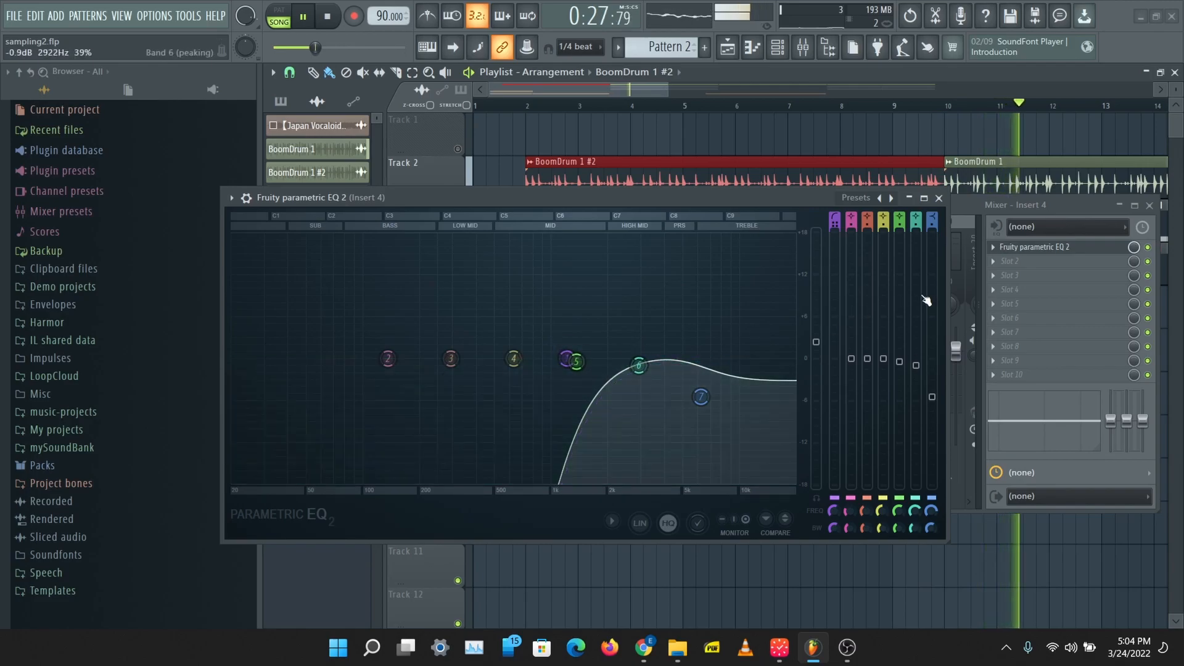
pyautogui.press('space')
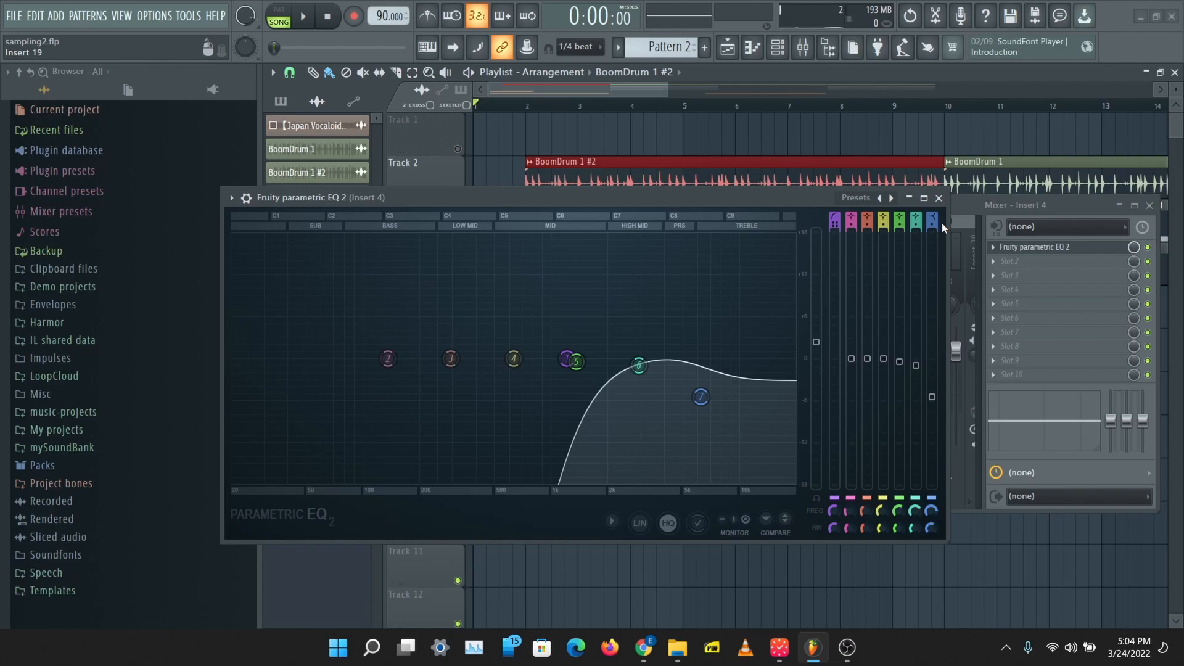
# Step: Close the EQ editor and collapse the mixer to uncover the playlist
pyautogui.click(939, 197)
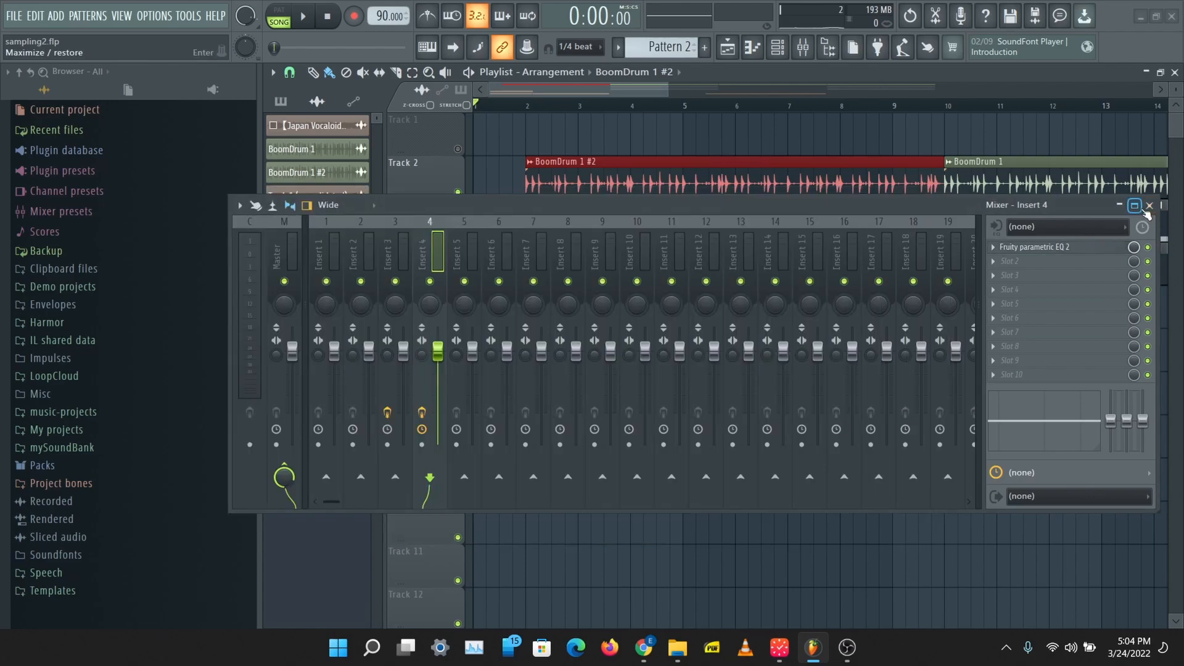
pyautogui.click(1136, 206)
pyautogui.click(1160, 11)
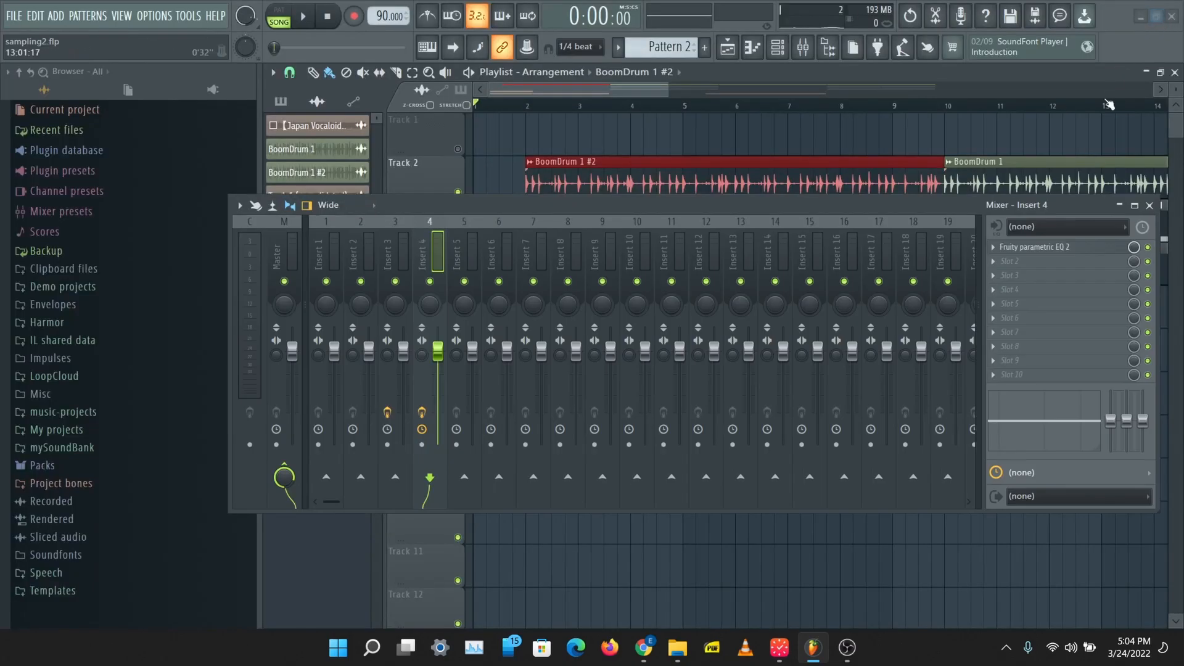
pyautogui.click(1120, 206)
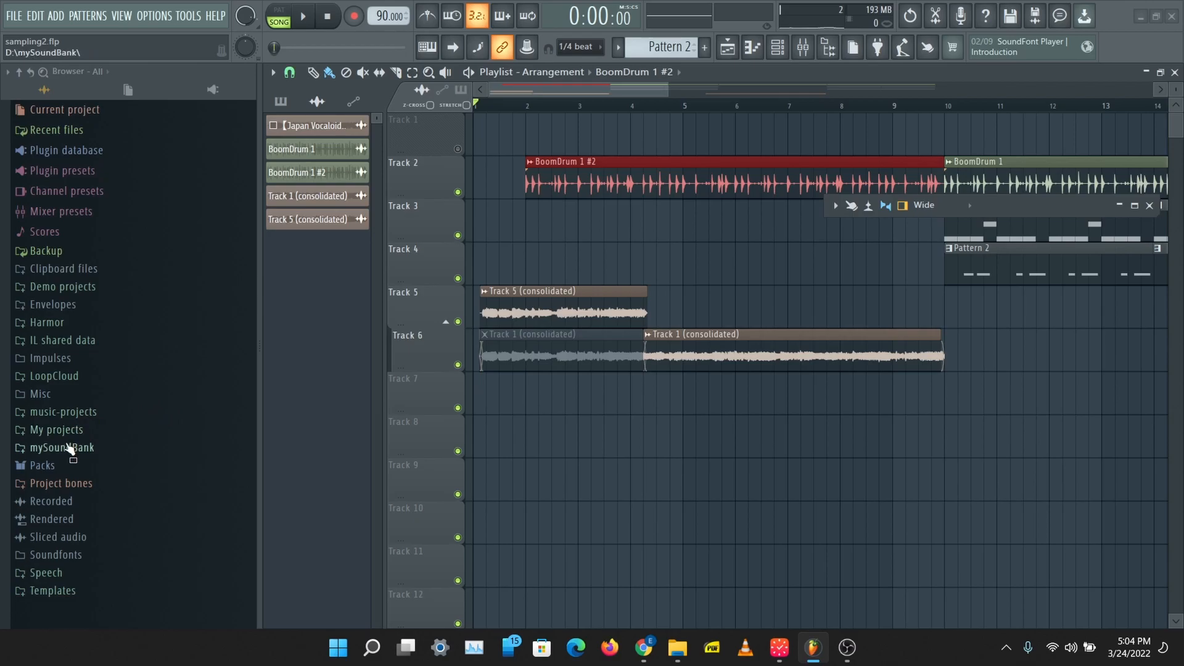
# Step: Browse to the 90 BPM drum loops in LoopCloud's SD_JAZZ_HOP_INSTRUMENTALS pack, under SDJH_WAV_LOOPS and SDJH_DRUM_LOOPS
pyautogui.click(74, 377)
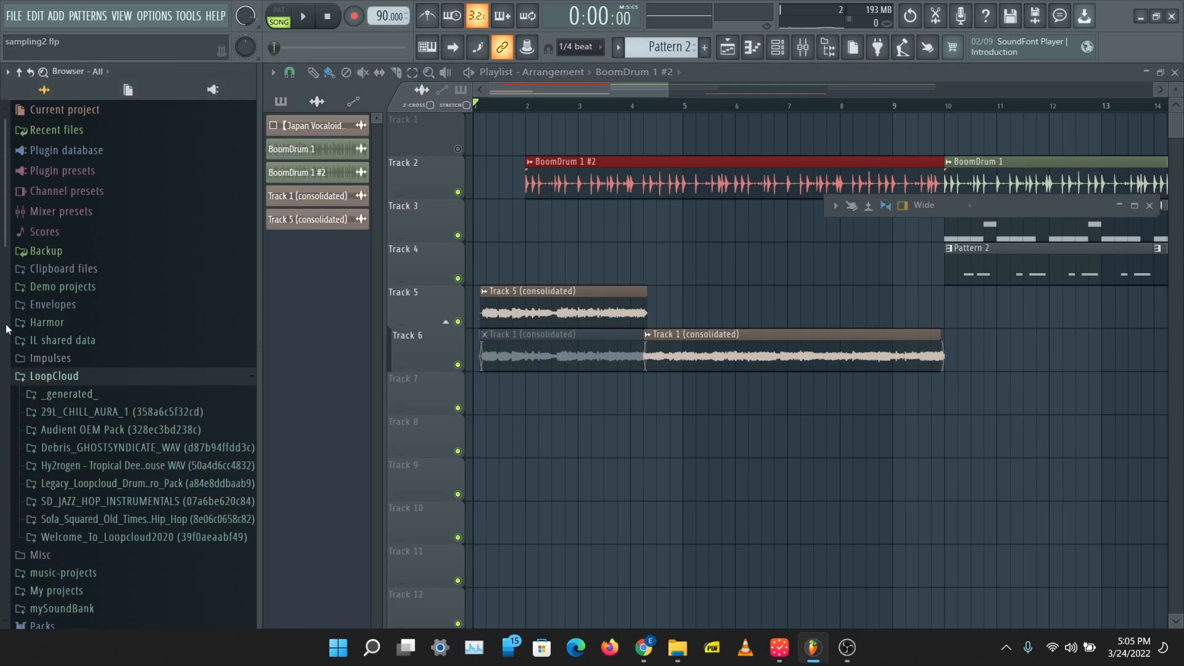
pyautogui.scroll(-3, 92, 407)
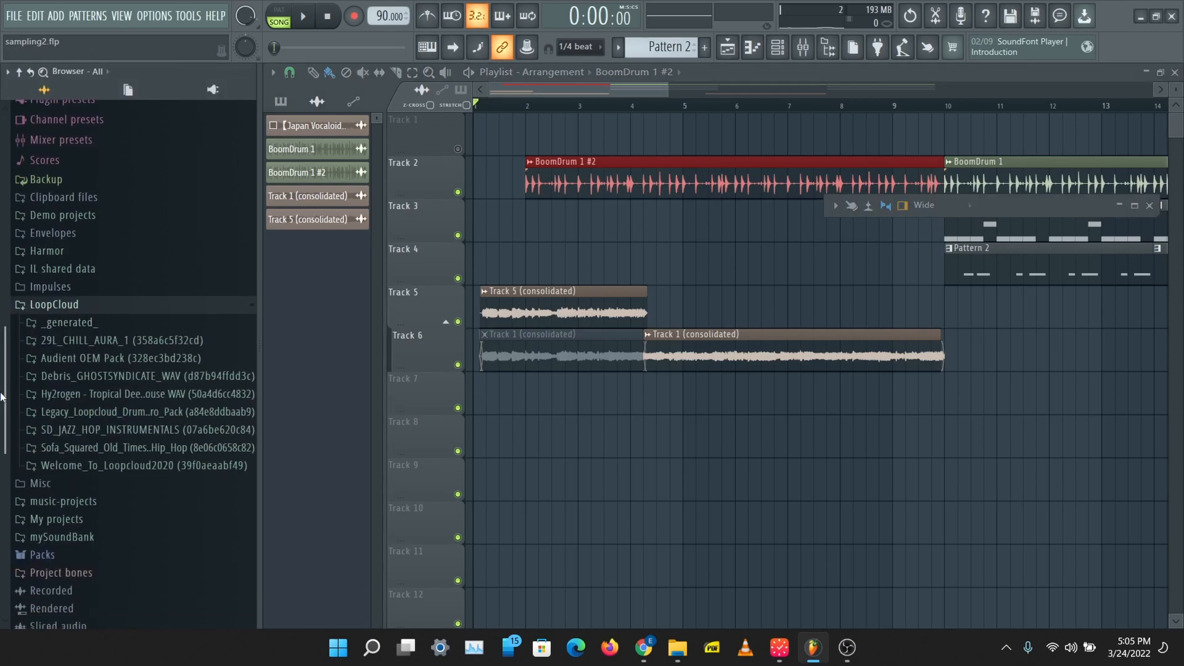
pyautogui.click(121, 423)
pyautogui.click(111, 475)
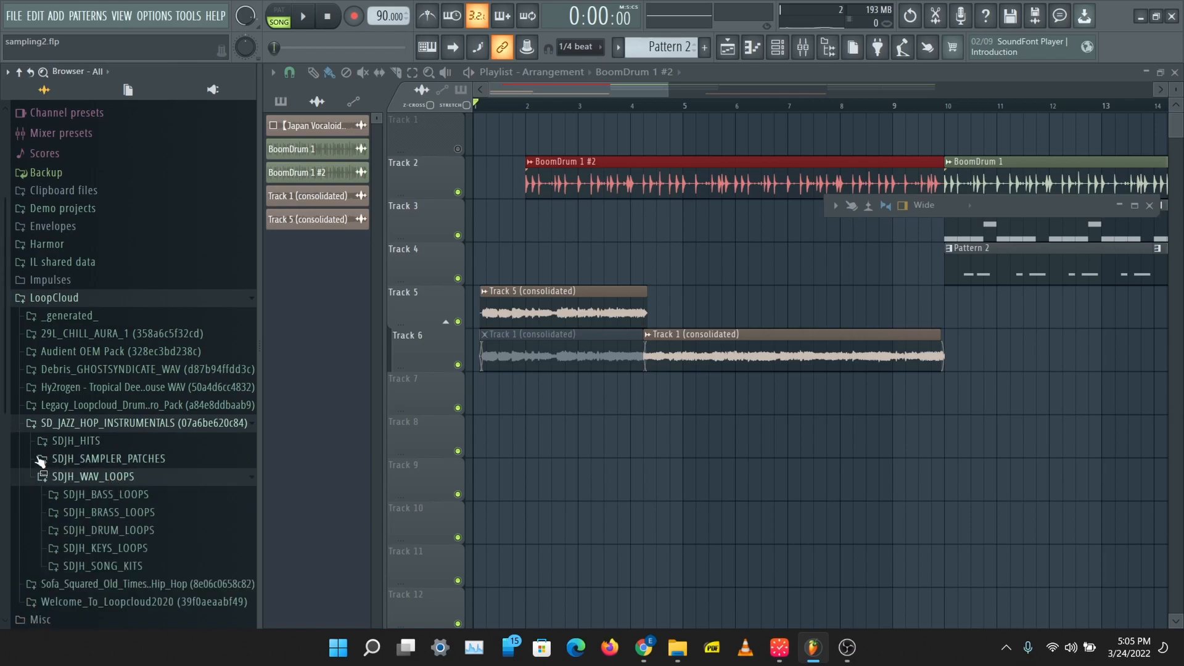
pyautogui.scroll(-5, 117, 432)
pyautogui.click(136, 342)
pyautogui.moveTo(3, 391); pyautogui.dragTo(3, 517)
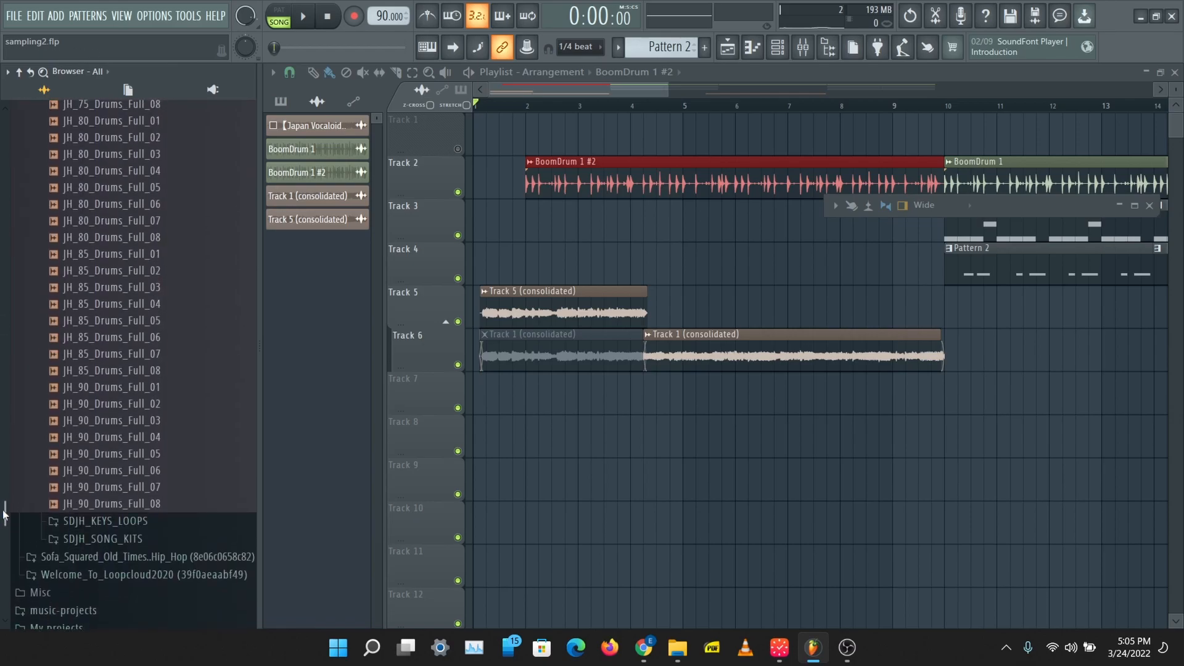
# Step: Audition the drum loops JH_90_Drums_Full_05, JH_90_Drums_Full_04 and JH_90_Drums_Full_06
pyautogui.click(136, 453)
pyautogui.click(134, 444)
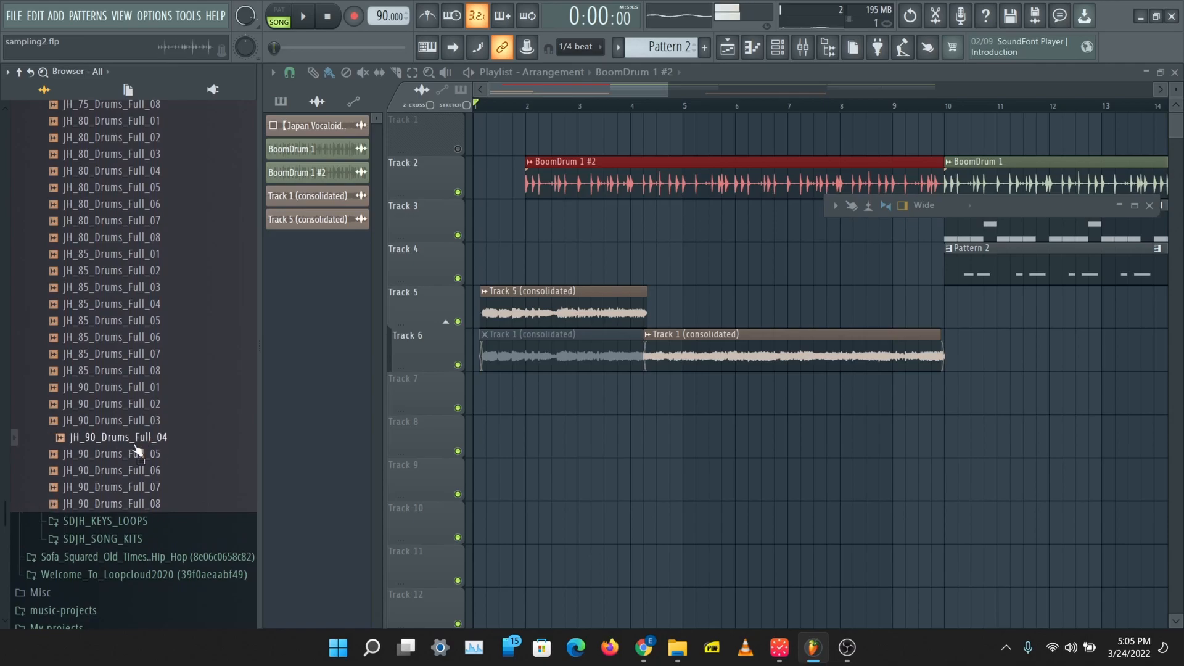
pyautogui.click(148, 471)
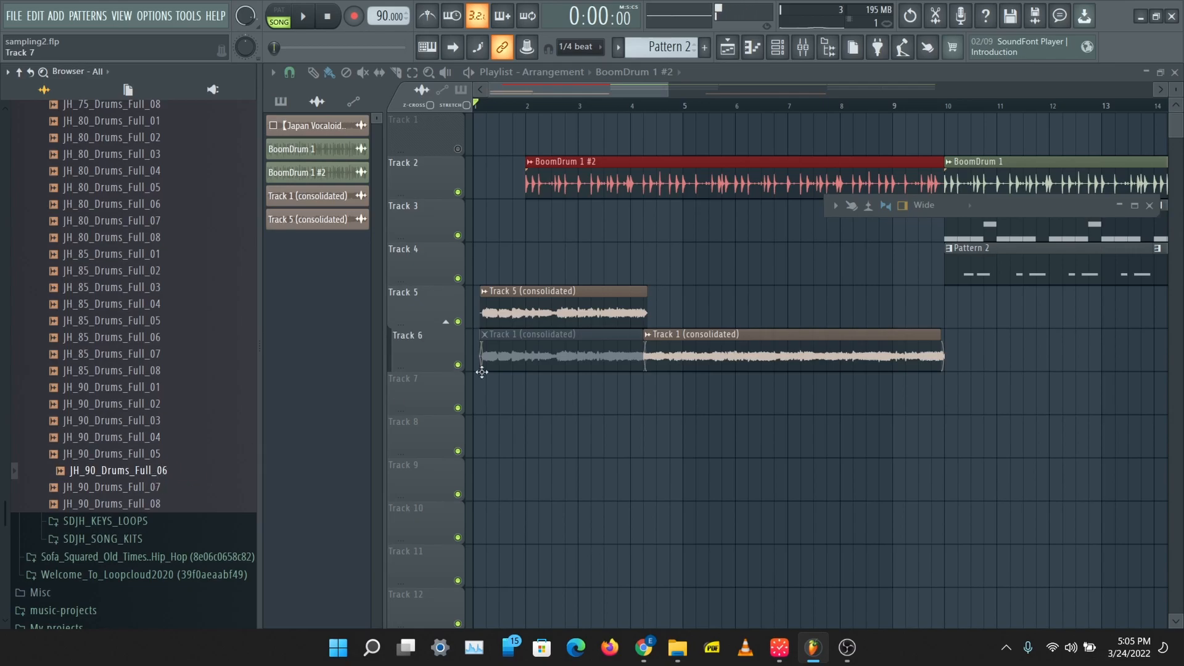
# Step: Replace the BoomDrum 1 #2 clip at bar 2 on Track 2 with JH_90_Drums_Full_08 after auditioning loops 07 and 08
pyautogui.rightClick(583, 181)
pyautogui.click(130, 487)
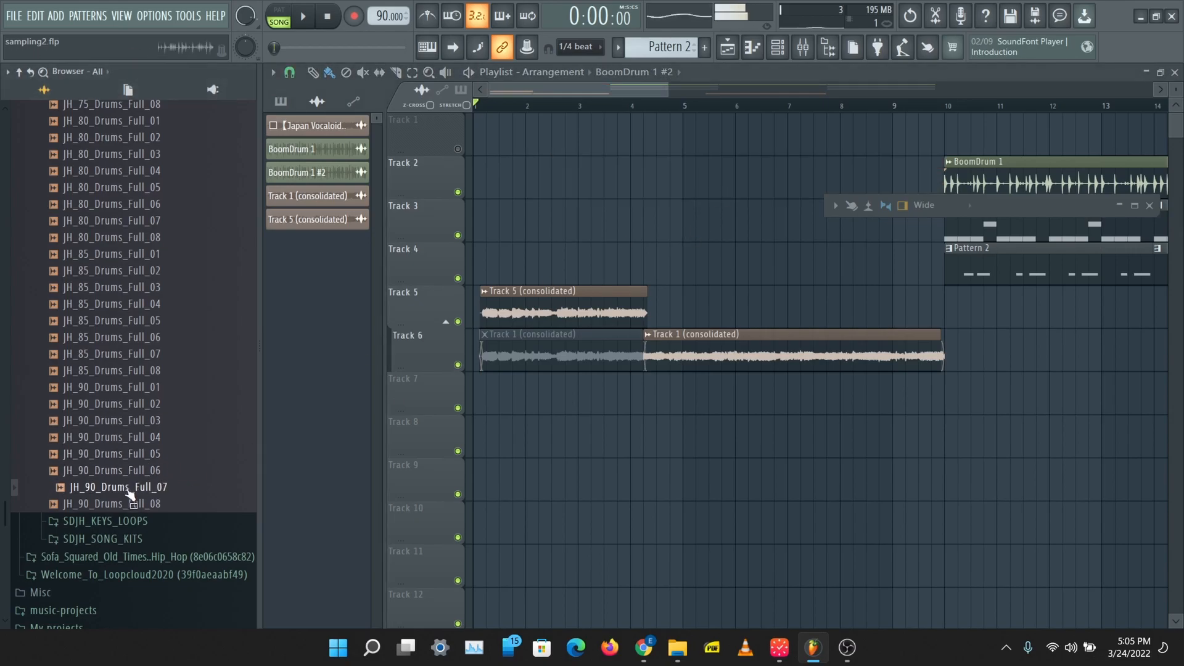
pyautogui.click(131, 502)
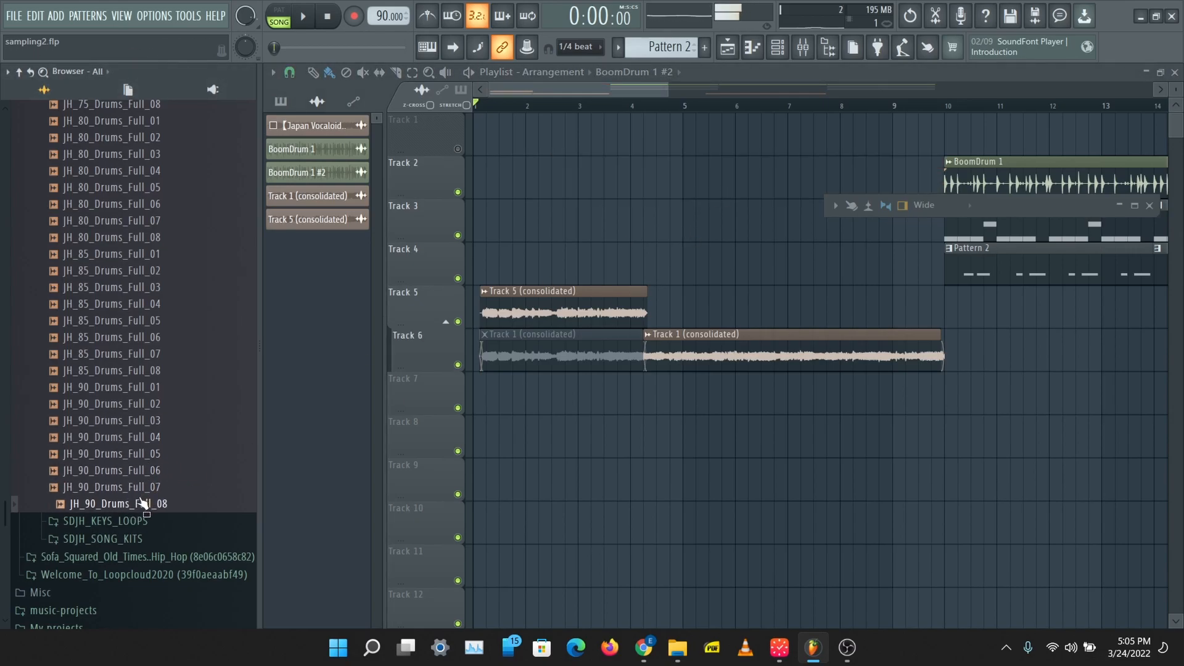
pyautogui.moveTo(140, 506); pyautogui.dragTo(565, 183)
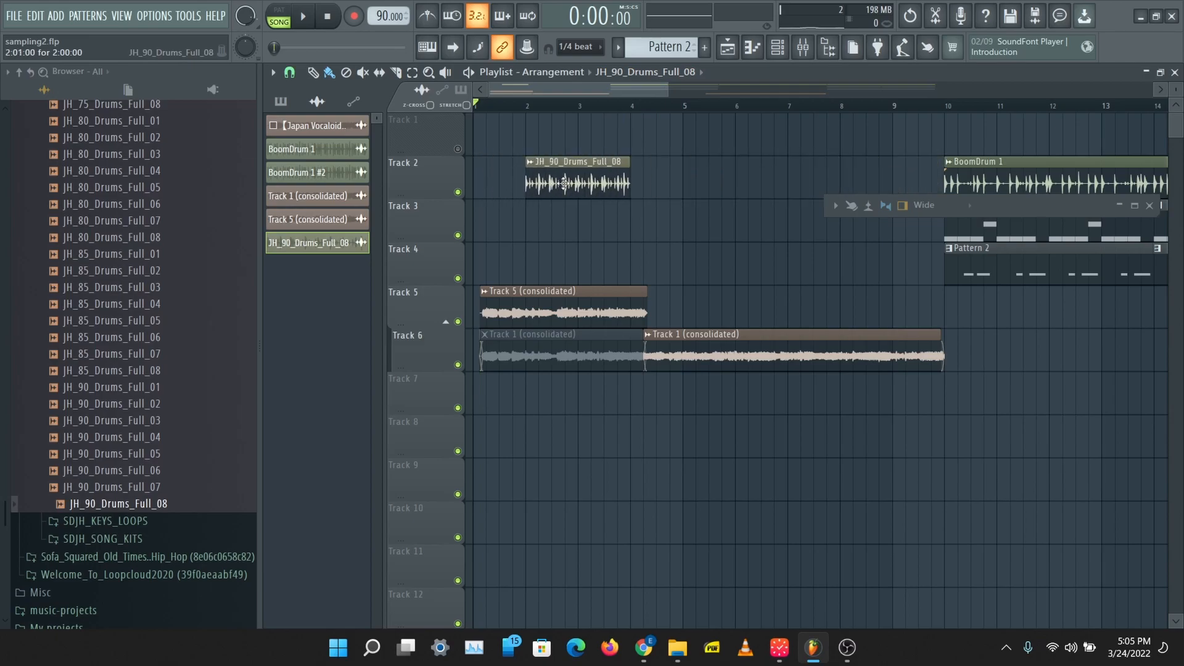
# Step: Duplicate the JH_90_Drums_Full_08 clip three times end to end along Track 2, up to bar 10
pyautogui.keyDown('ctrl'); pyautogui.click(570, 182); pyautogui.keyUp('ctrl')
pyautogui.hotkey('ctrl', 'b')
pyautogui.hotkey('ctrl', 'b')
pyautogui.hotkey('ctrl', 'b')
pyautogui.keyDown('ctrl'); pyautogui.click(548, 211); pyautogui.keyUp('ctrl')
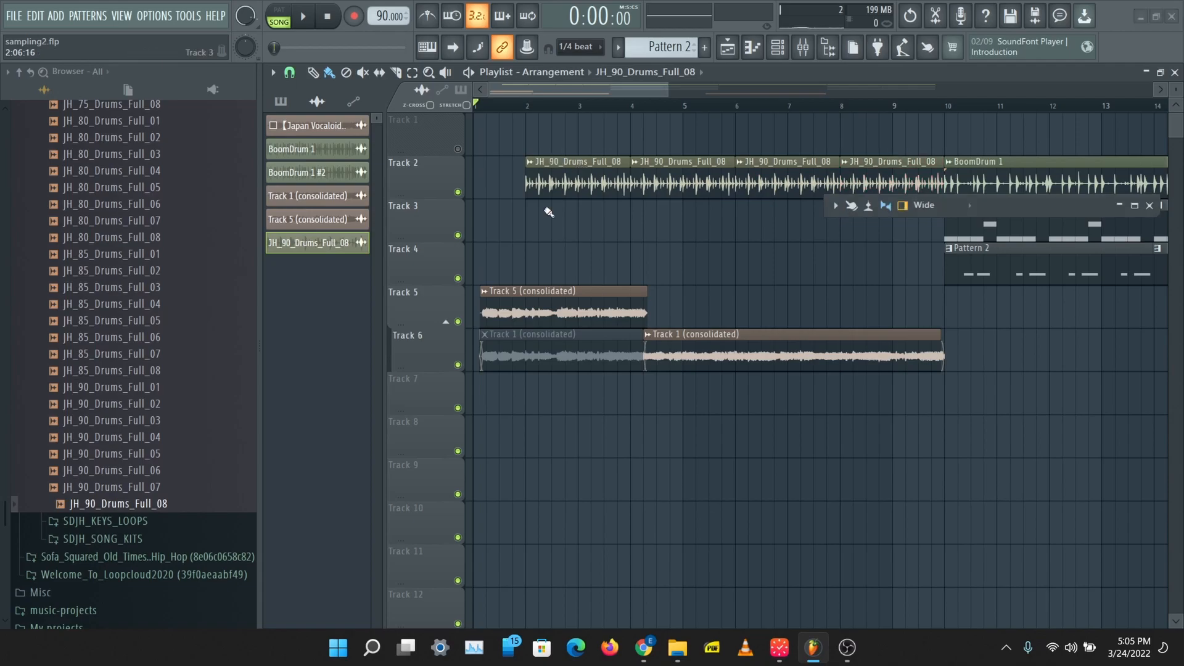
# Step: Check the mixer routing in the channel settings of the JH_90_Drums_Full_08 clip
pyautogui.doubleClick(593, 185)
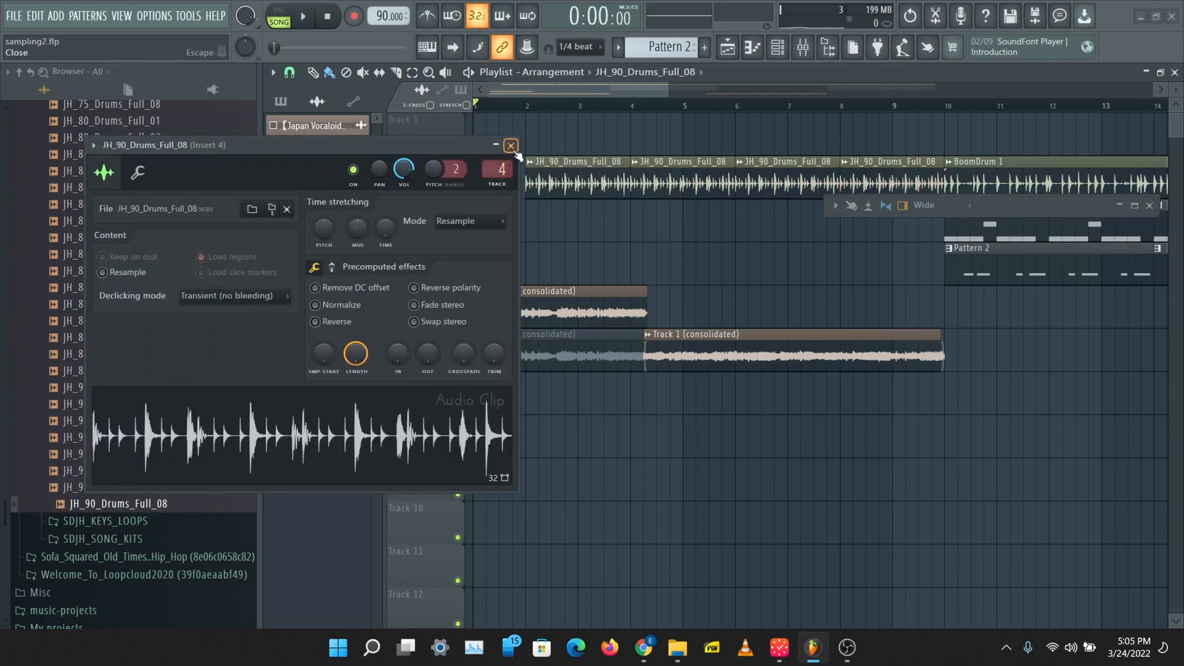
pyautogui.click(512, 147)
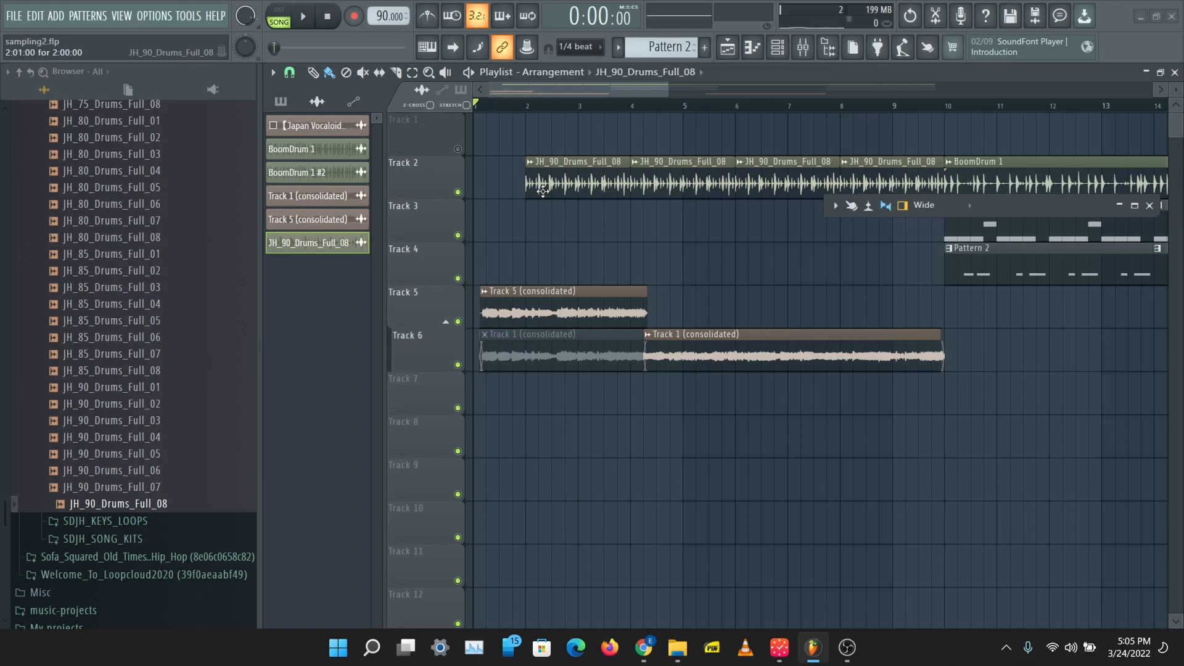
# Step: Audition the JH_90_Drums_Full_08 sample and check the mixer track assigned in its clip's channel settings
pyautogui.click(137, 507)
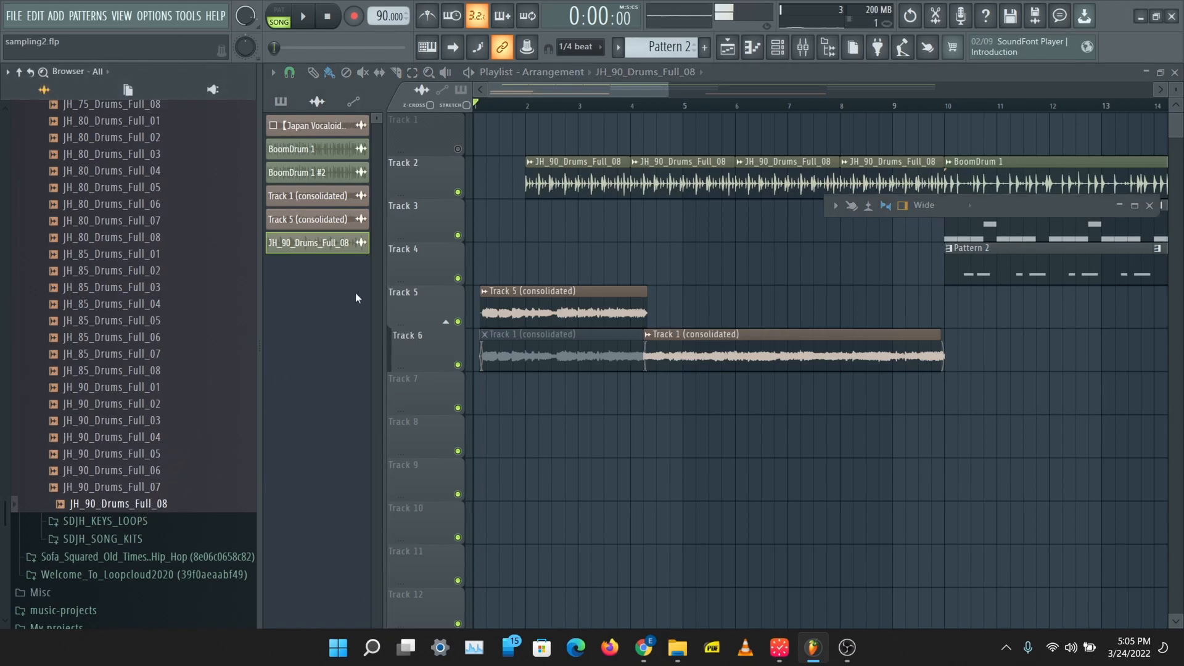
pyautogui.doubleClick(559, 177)
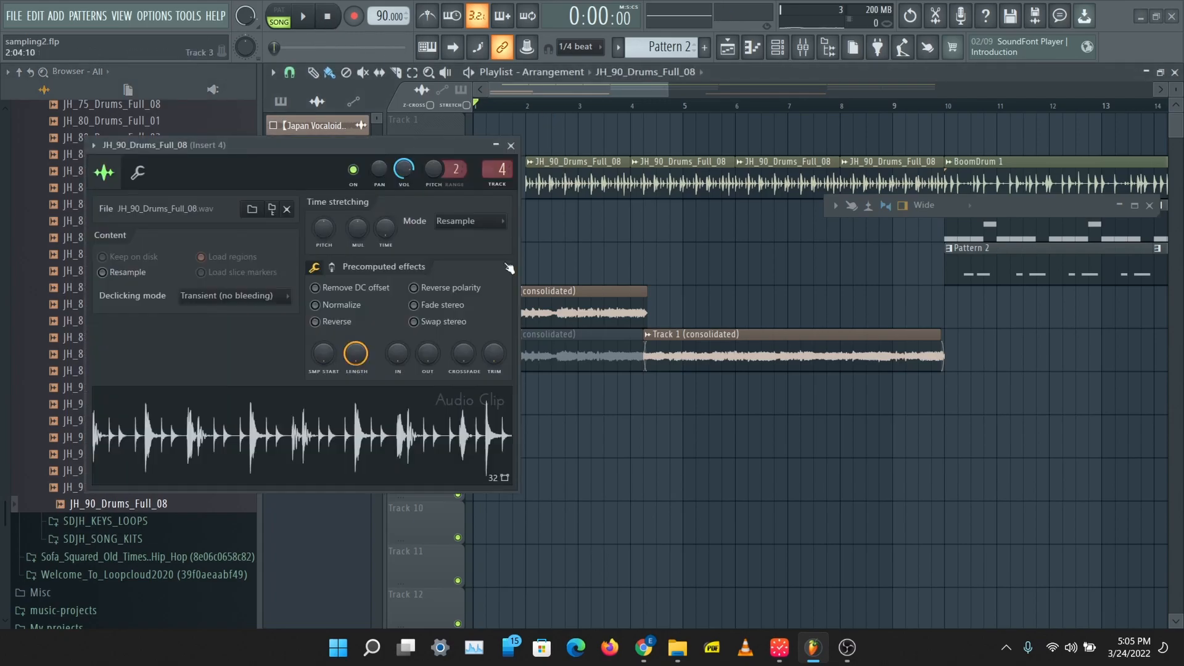
pyautogui.click(511, 145)
# Step: Play the arrangement from bar 5 to hear the drum loops together with the sample
pyautogui.click(521, 104)
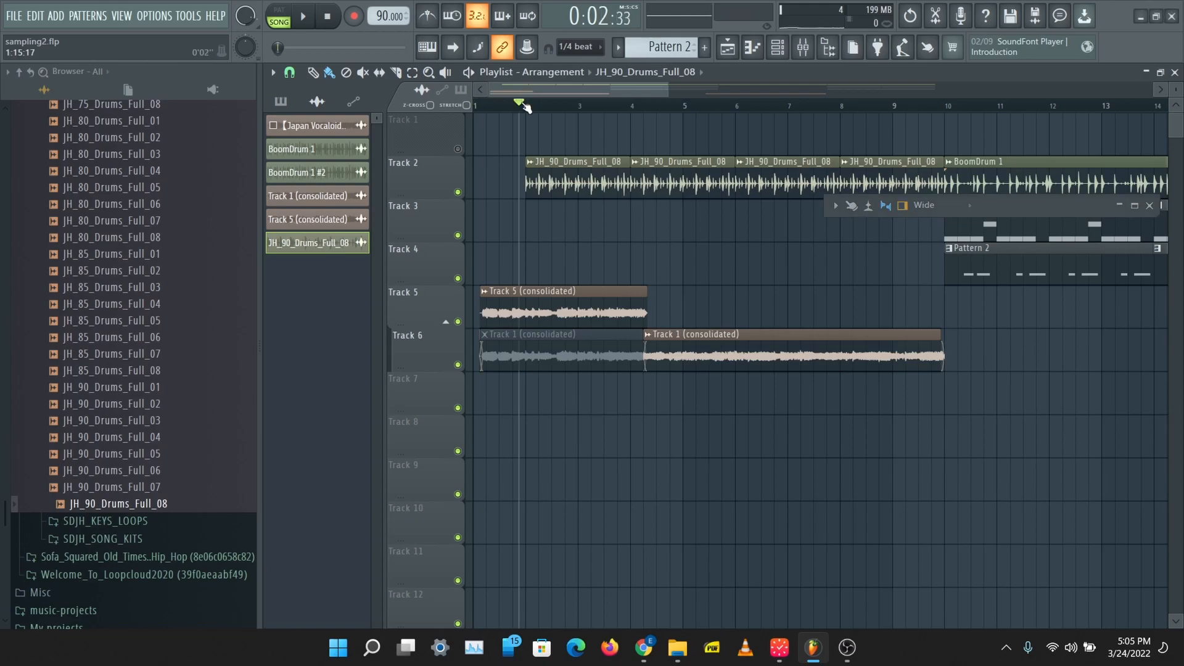
pyautogui.click(679, 105)
pyautogui.press('space')
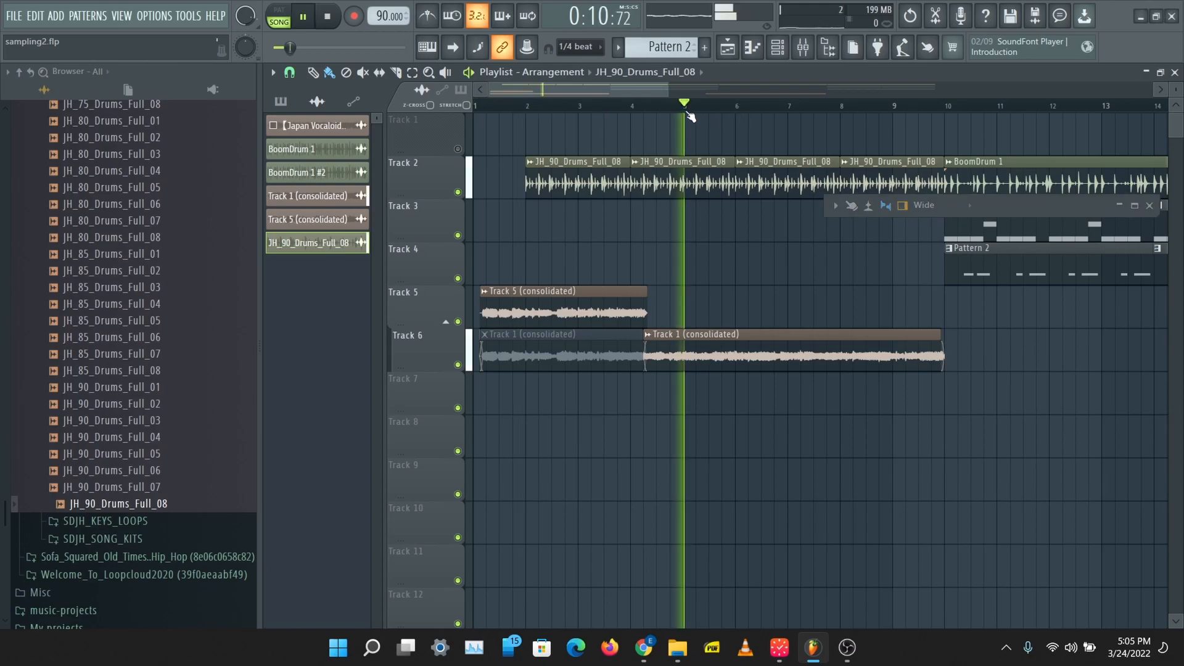
# Step: Enlarge the mixer window and open the Fruity parametric EQ 2 on Insert 4
pyautogui.click(802, 47)
pyautogui.click(803, 50)
pyautogui.click(801, 53)
pyautogui.click(802, 55)
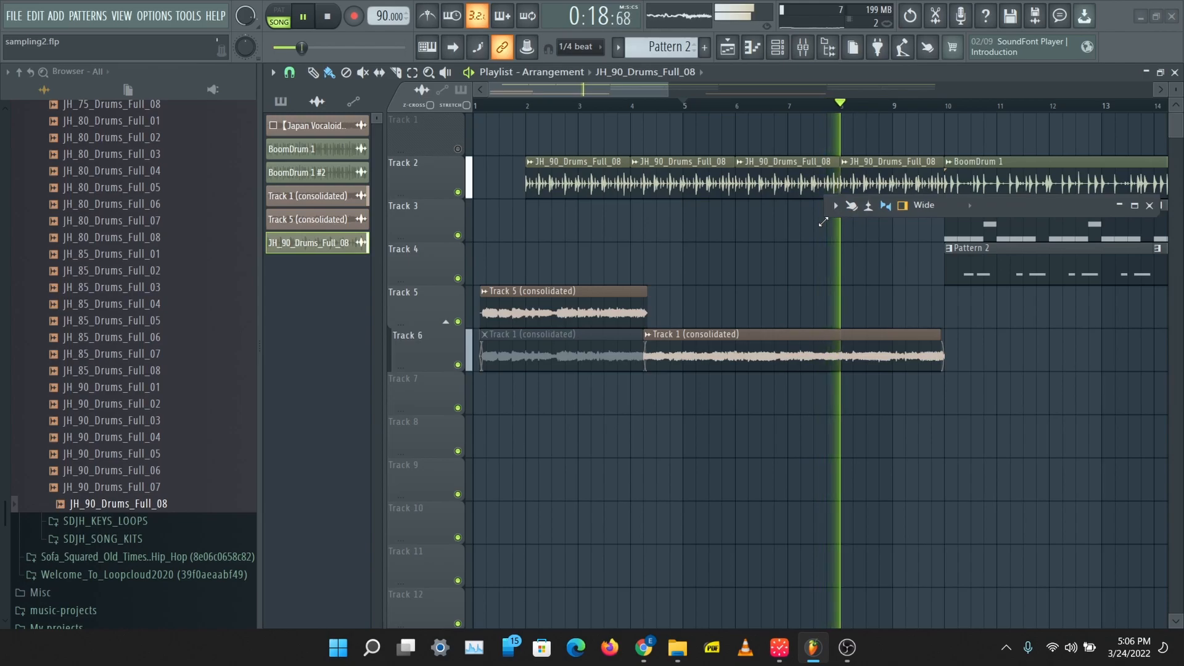
pyautogui.moveTo(824, 220); pyautogui.dragTo(153, 576)
pyautogui.click(1044, 248)
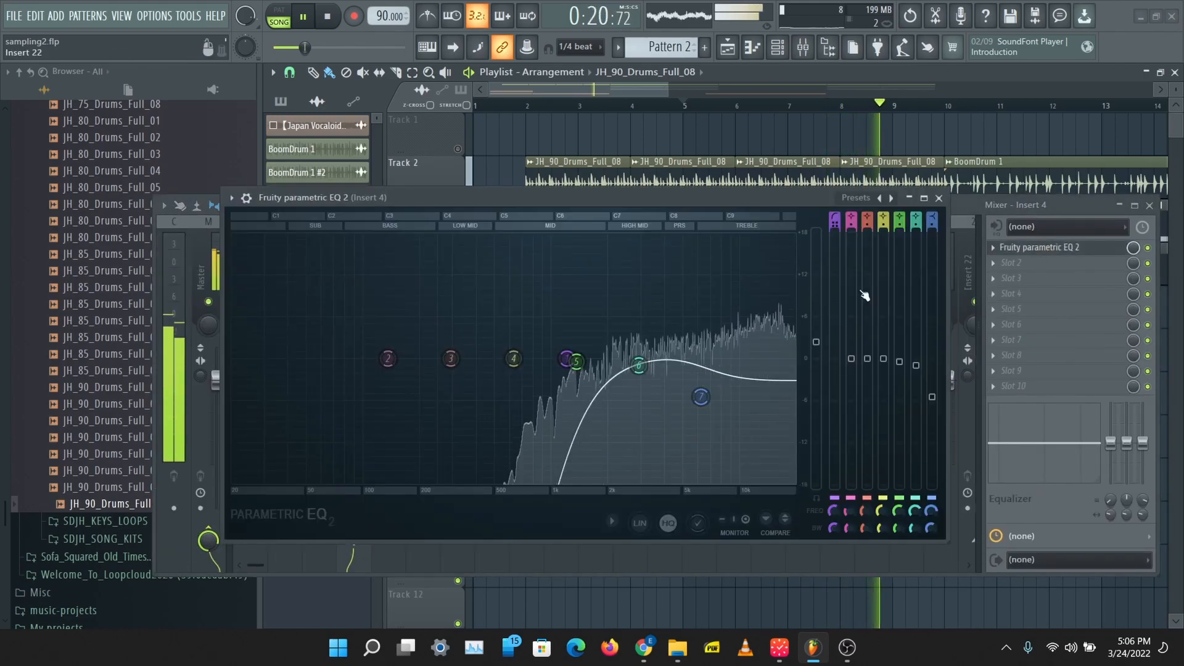
# Step: Fine-tune Insert 4's EQ during playback, setting band 6 to -1.7 dB at 2964 Hz and nudging bands 7 and 1
pyautogui.moveTo(592, 372); pyautogui.dragTo(640, 371)
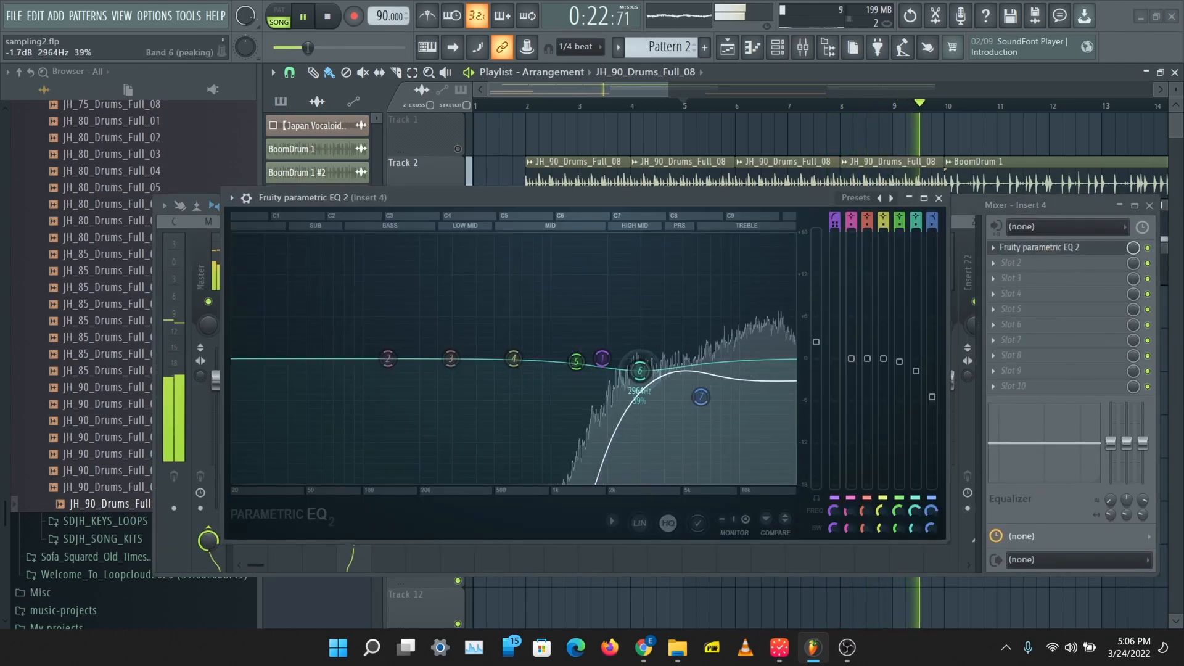
pyautogui.moveTo(701, 397); pyautogui.dragTo(711, 400)
pyautogui.moveTo(607, 362); pyautogui.dragTo(573, 361)
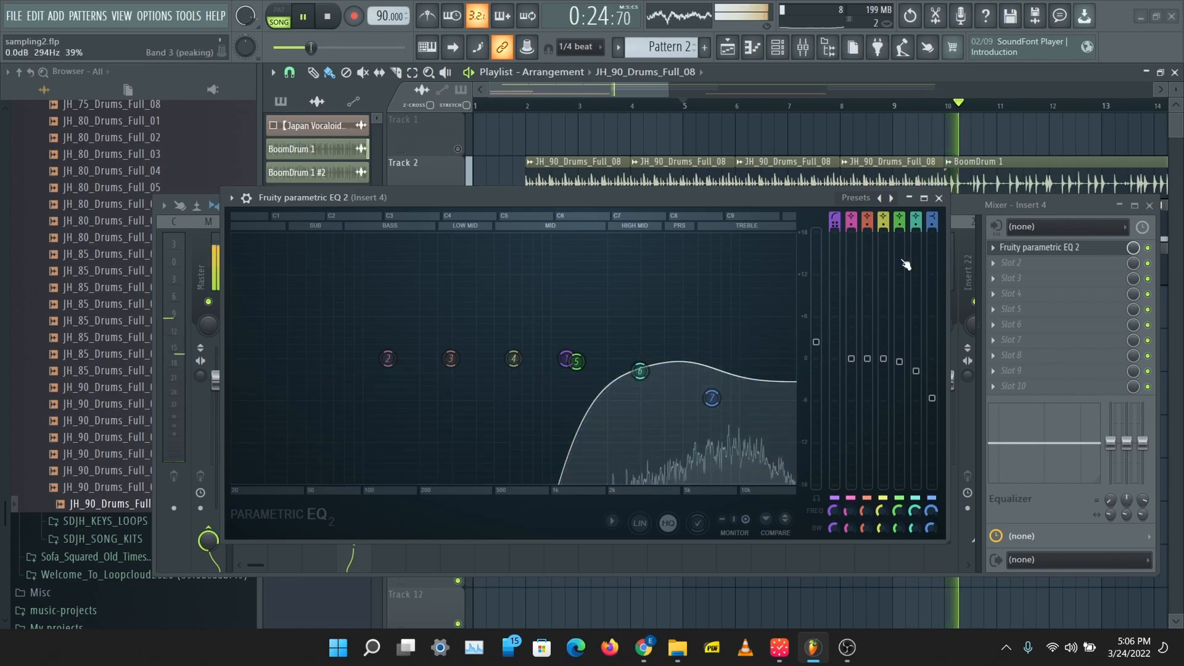
pyautogui.click(1150, 205)
pyautogui.press('space')
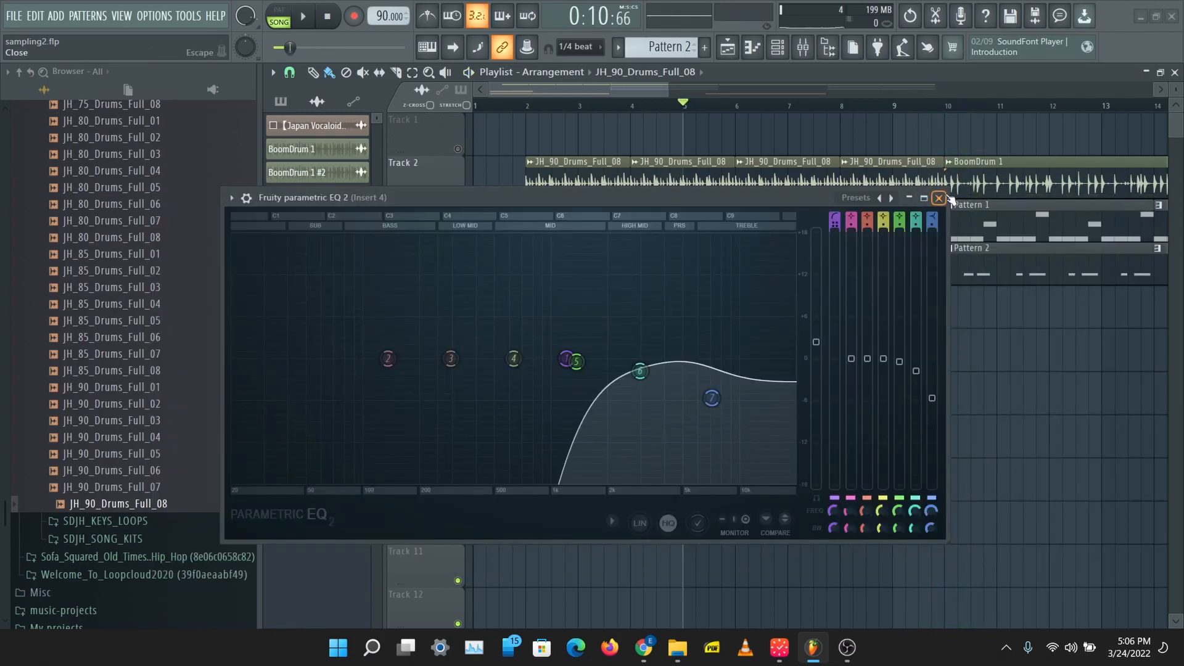
pyautogui.click(939, 198)
# Step: Place a JH_90_Drums_Full_08 clip at bar 10 on Track 1, unmute the track and duplicate the clip three times up to bar 18
pyautogui.click(949, 138)
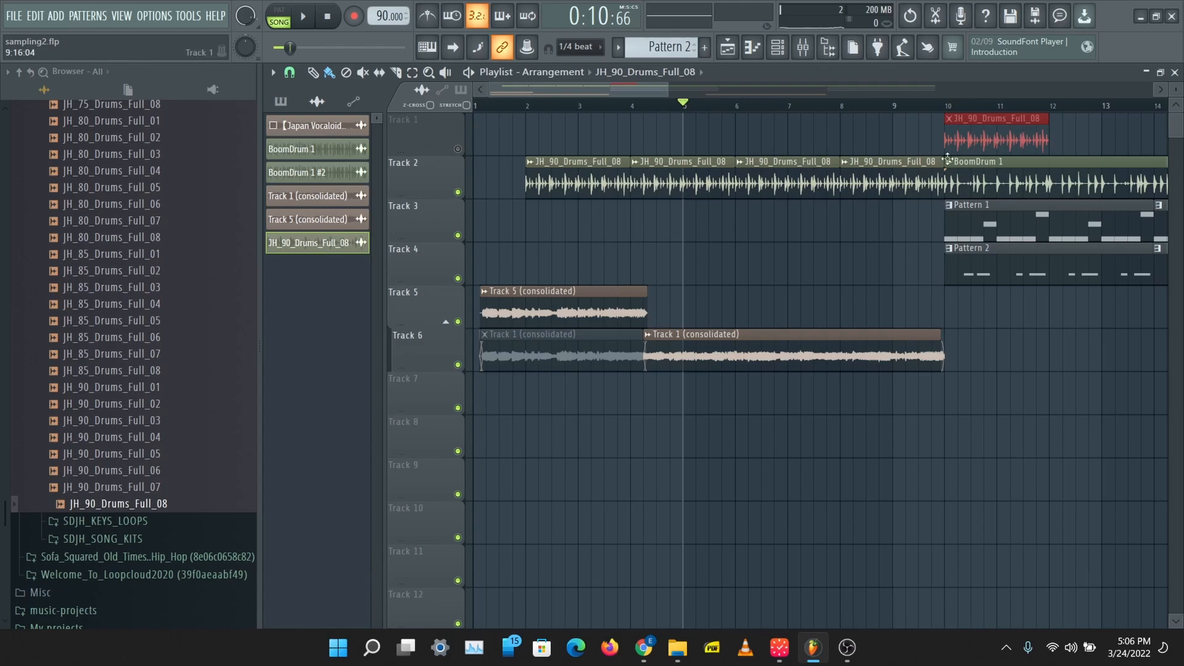
pyautogui.click(459, 150)
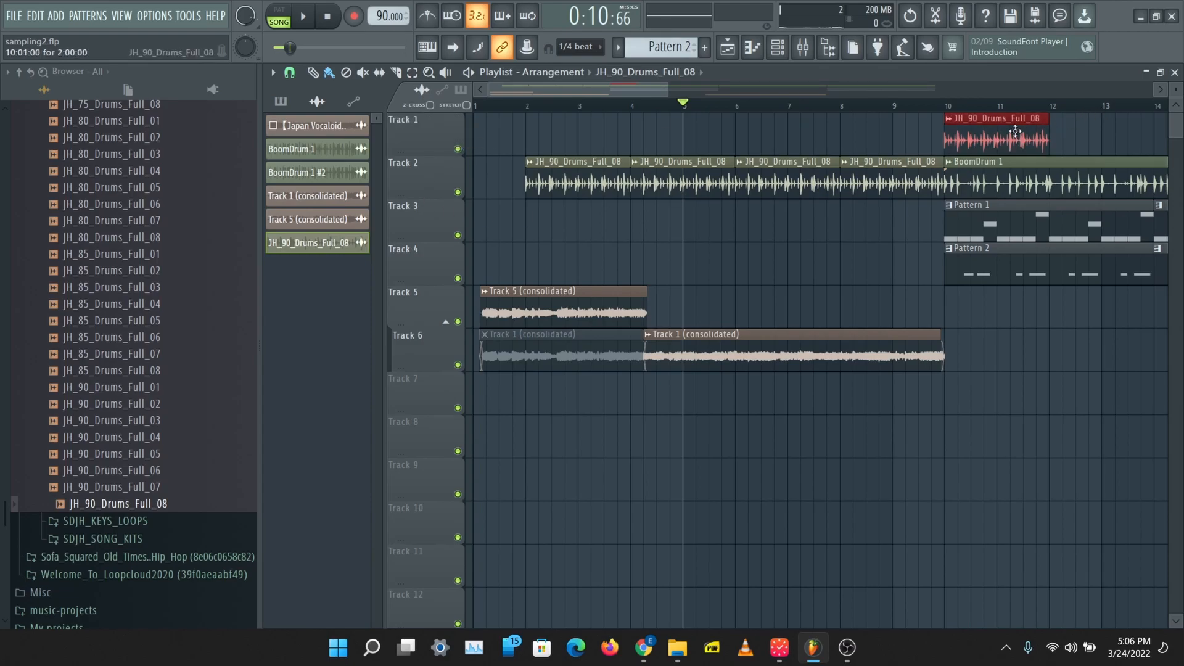
pyautogui.hotkey('ctrl', 'b')
pyautogui.hotkey('ctrl', 'b')
pyautogui.hotkey('ctrl', 'b')
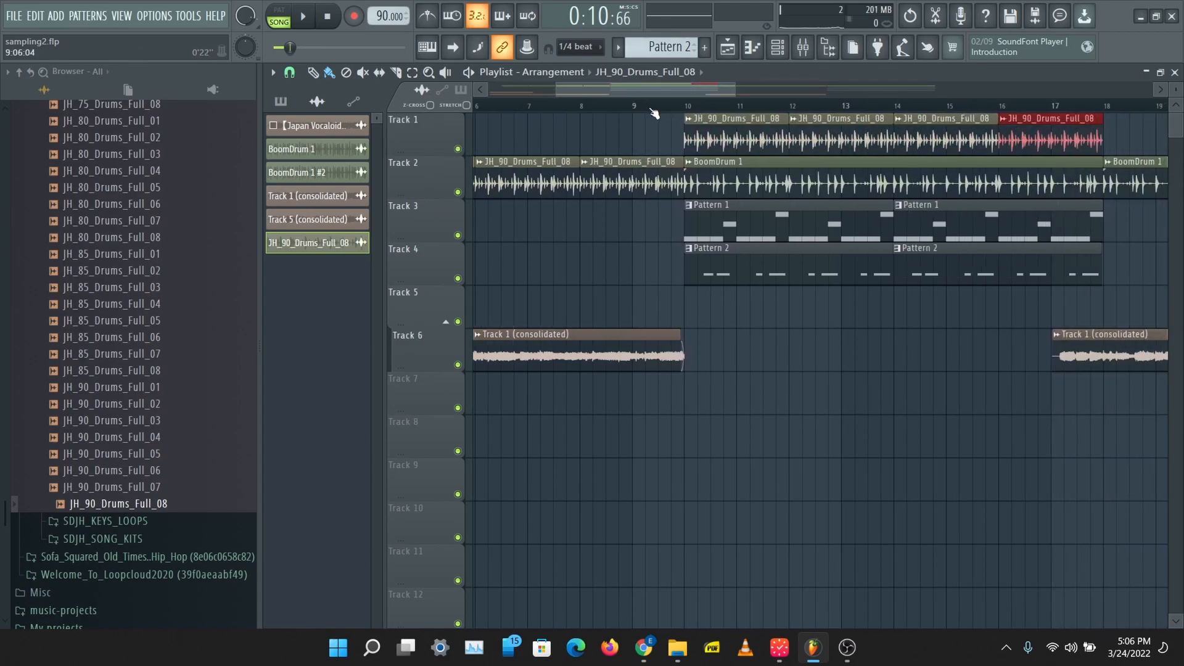
# Step: Play the main section's entrance from bar 9 and lower the Insert 4 volume fader slightly
pyautogui.click(634, 106)
pyautogui.press('space')
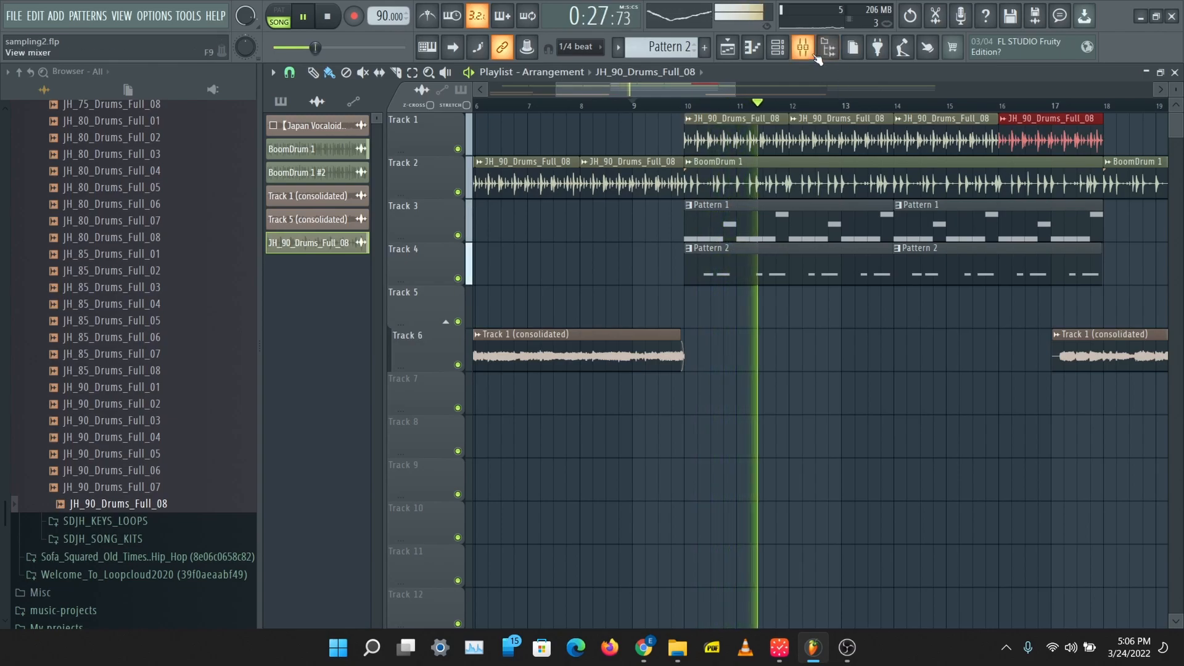
pyautogui.press('F9')
pyautogui.moveTo(370, 387); pyautogui.dragTo(372, 401)
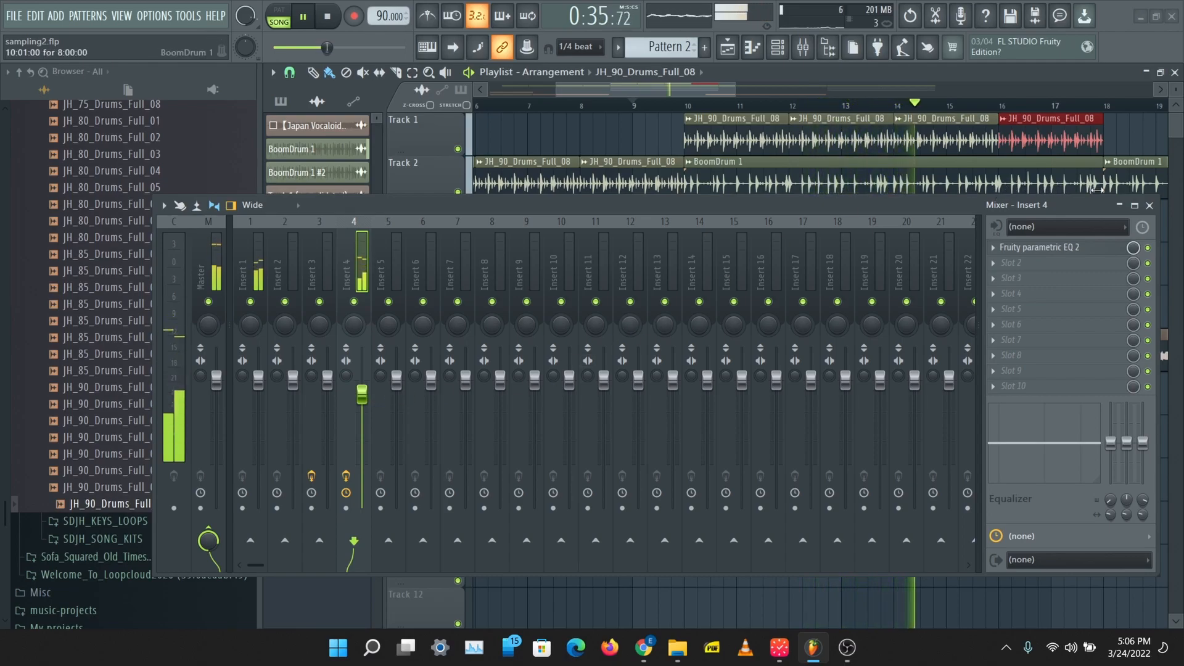
pyautogui.press('space')
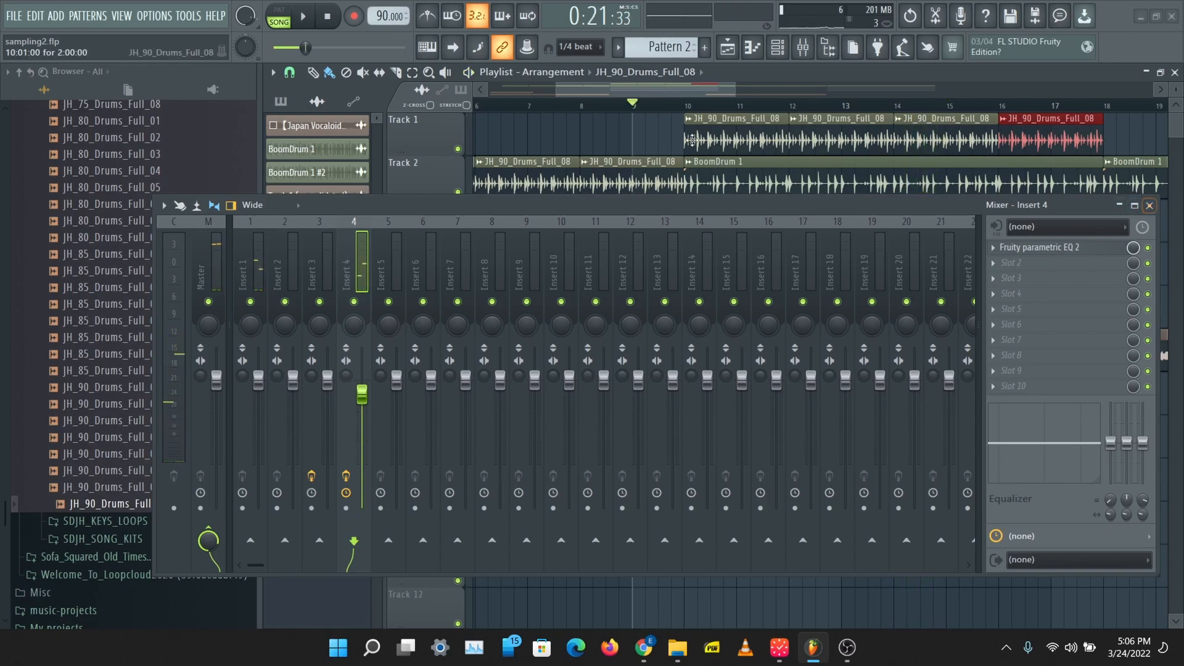
# Step: Sweep Insert 4's EQ bands 1 and 7 with playback from bar 2, ending with the lows and the highest frequencies cut
pyautogui.hscroll(-5, 559, 109)
pyautogui.click(533, 106)
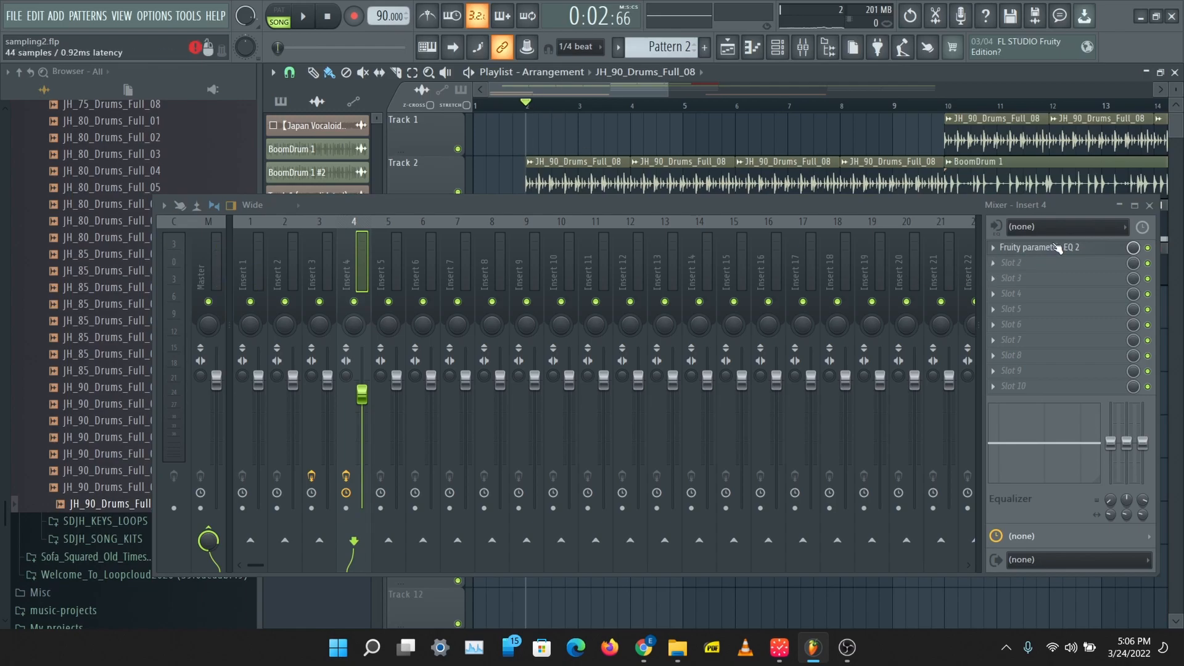
pyautogui.click(1058, 248)
pyautogui.moveTo(565, 358); pyautogui.dragTo(233, 359)
pyautogui.moveTo(719, 404); pyautogui.dragTo(485, 483)
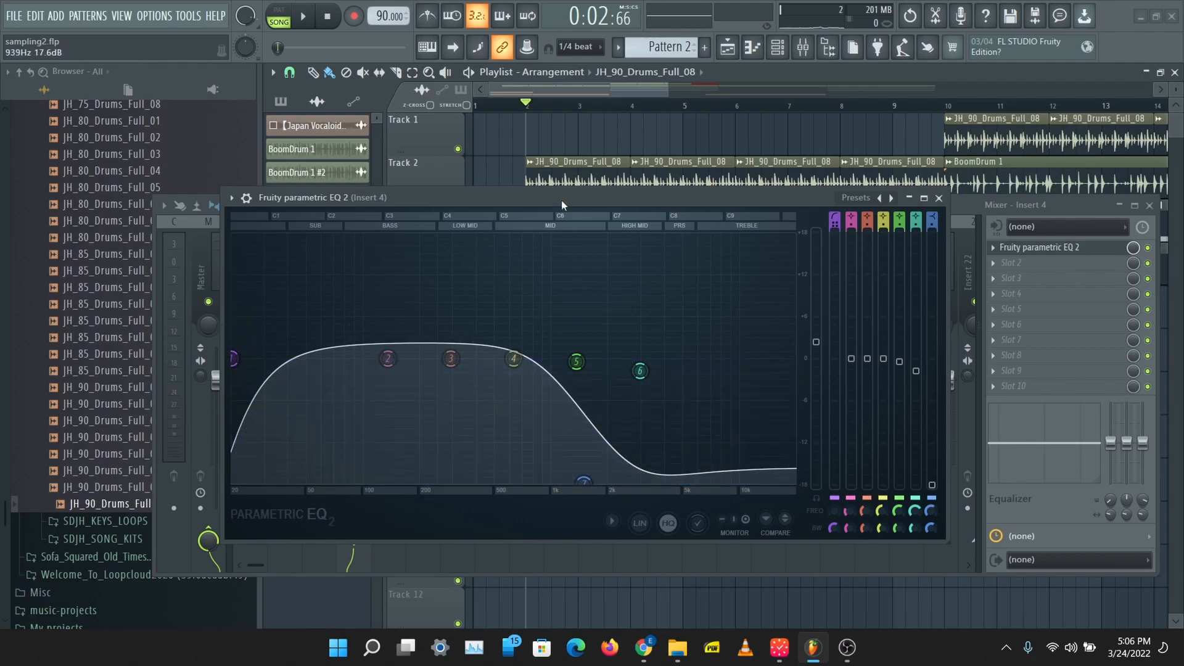
pyautogui.press('space')
pyautogui.moveTo(583, 482); pyautogui.dragTo(768, 479)
pyautogui.moveTo(235, 361); pyautogui.dragTo(557, 358)
pyautogui.press('space')
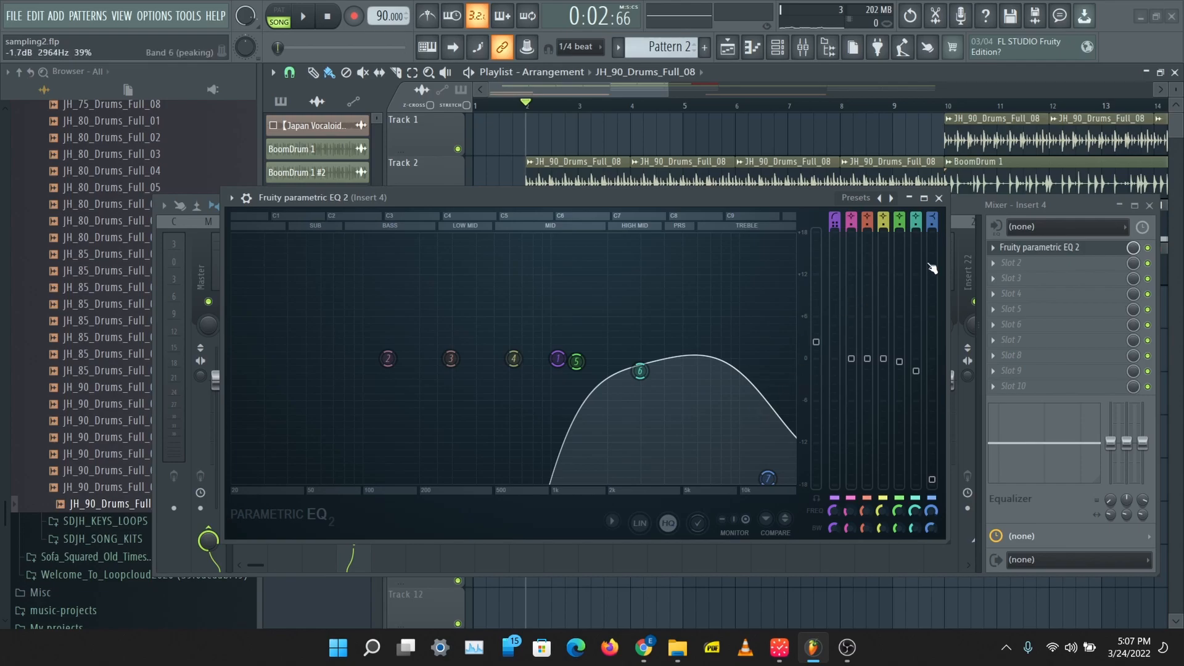
pyautogui.click(938, 199)
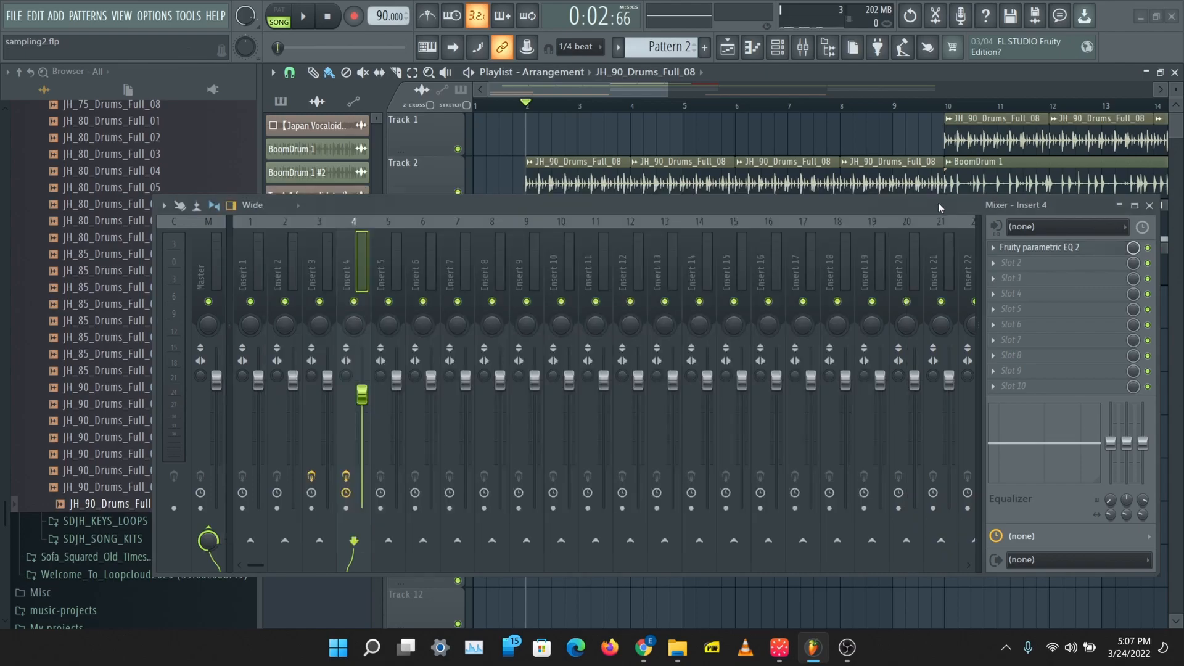
pyautogui.click(1150, 205)
# Step: Play the transition from bar 17, where the second Track 1 (consolidated) sample begins on Track 6
pyautogui.moveTo(668, 87); pyautogui.dragTo(963, 86)
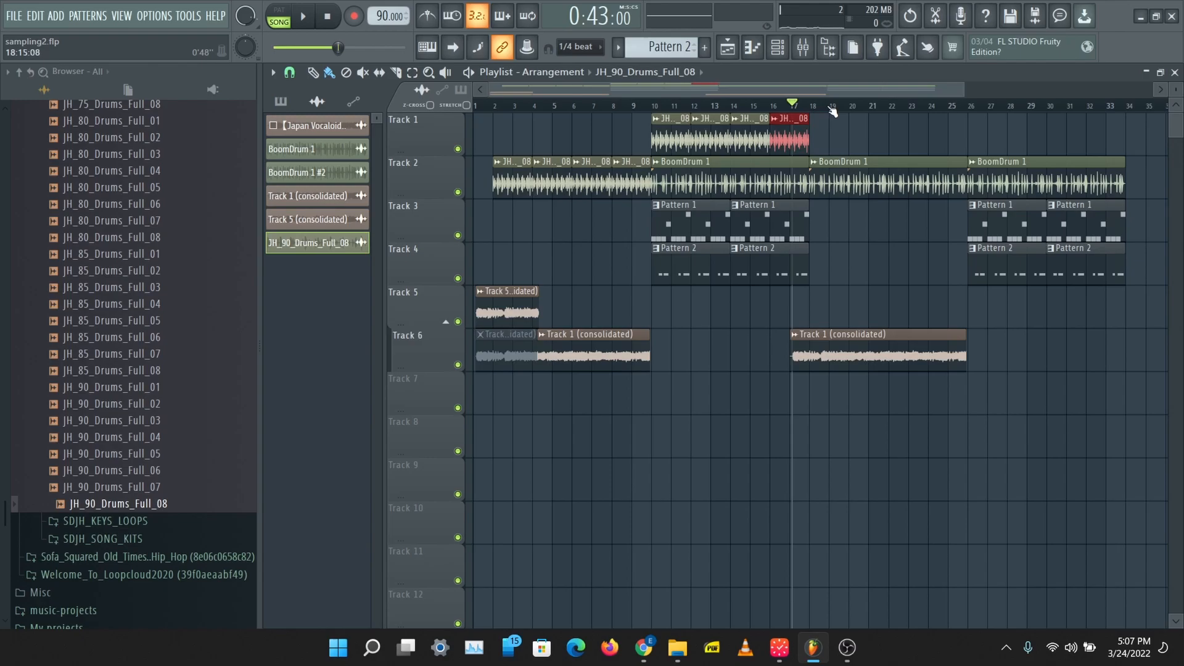
pyautogui.scroll(2, 832, 112)
pyautogui.press('space')
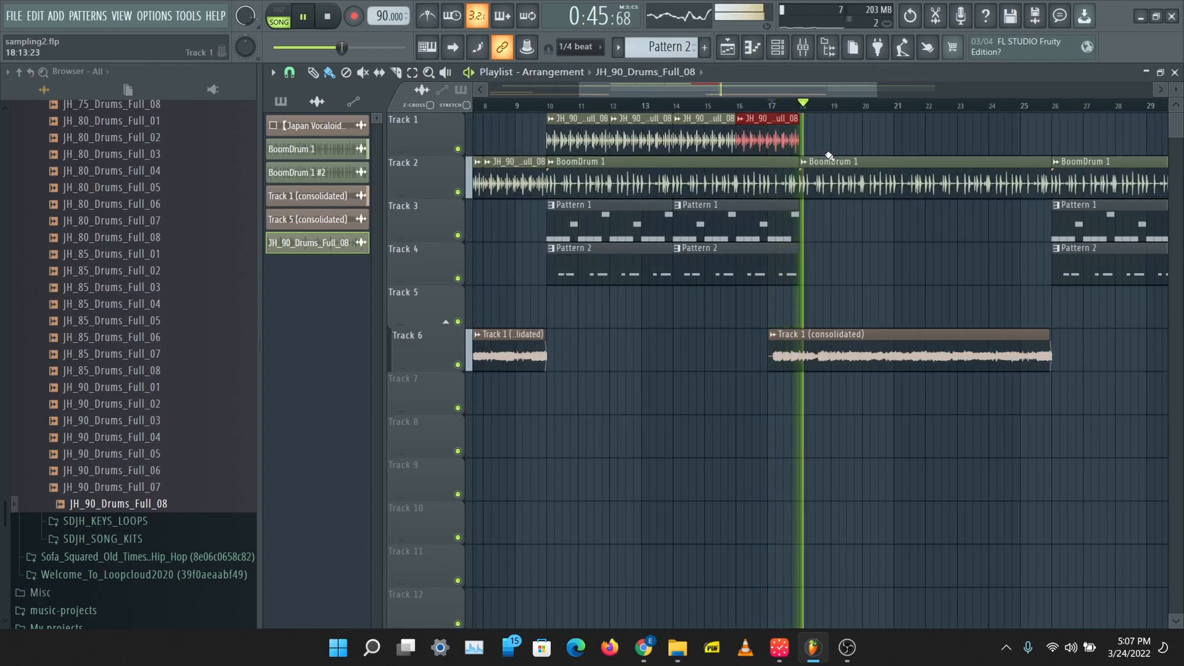
pyautogui.press('space')
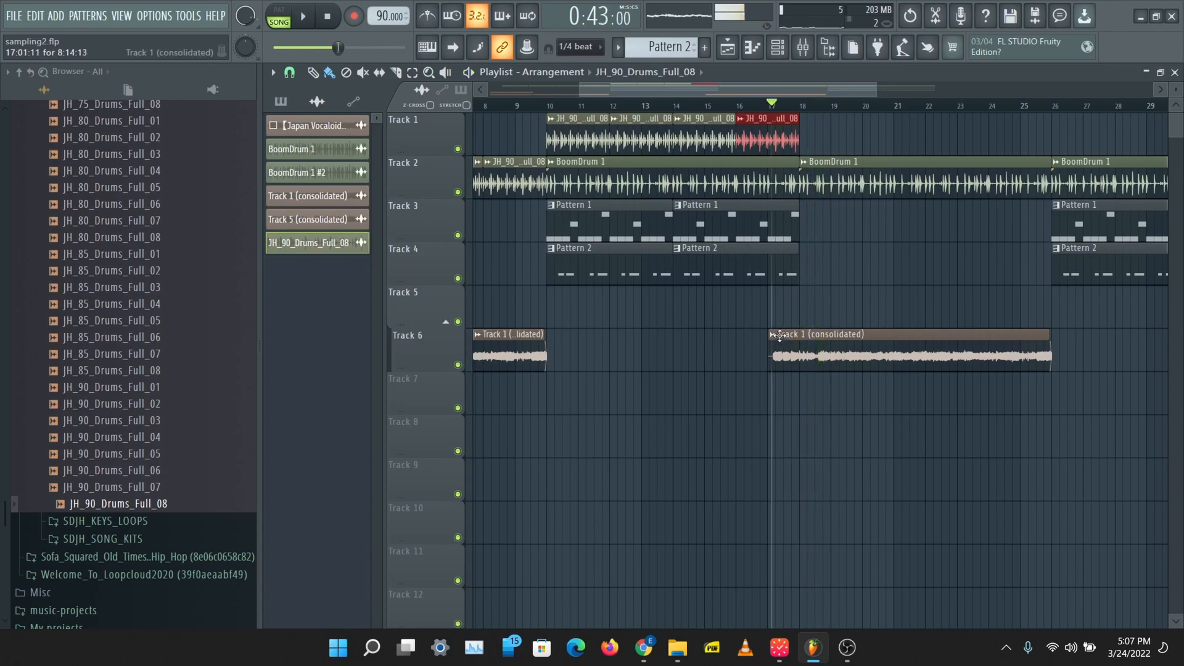
# Step: Make the Track 1 (consolidated) clip at bar 17 unique and route it to mixer Insert 5
pyautogui.click(773, 334)
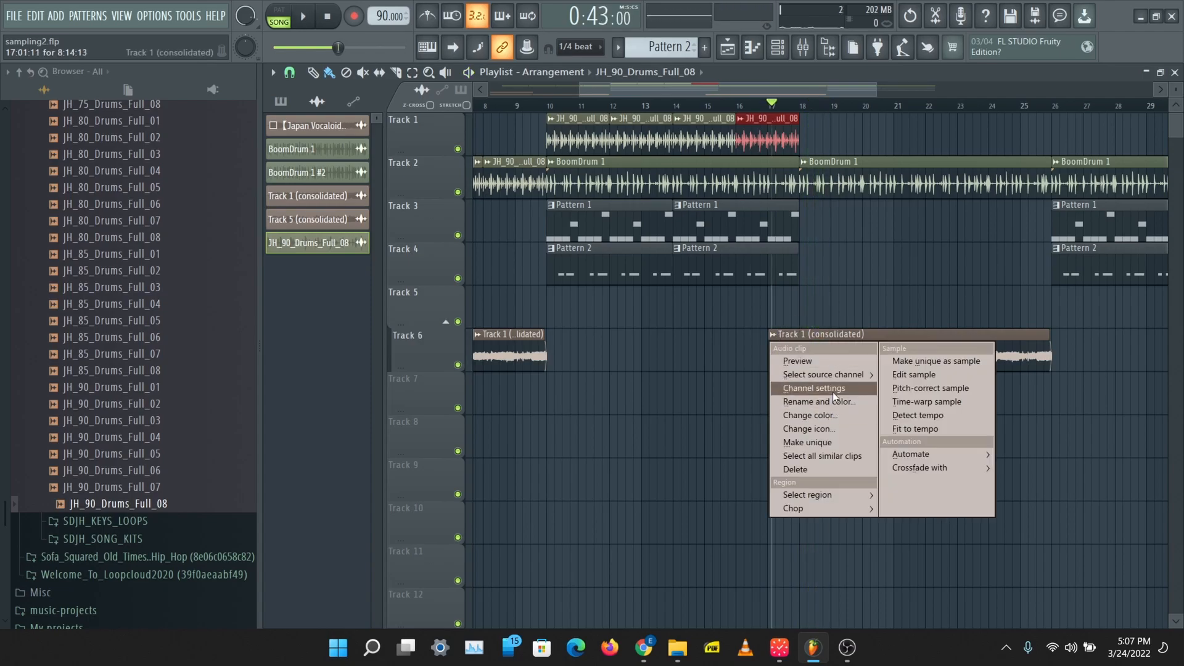
pyautogui.click(824, 442)
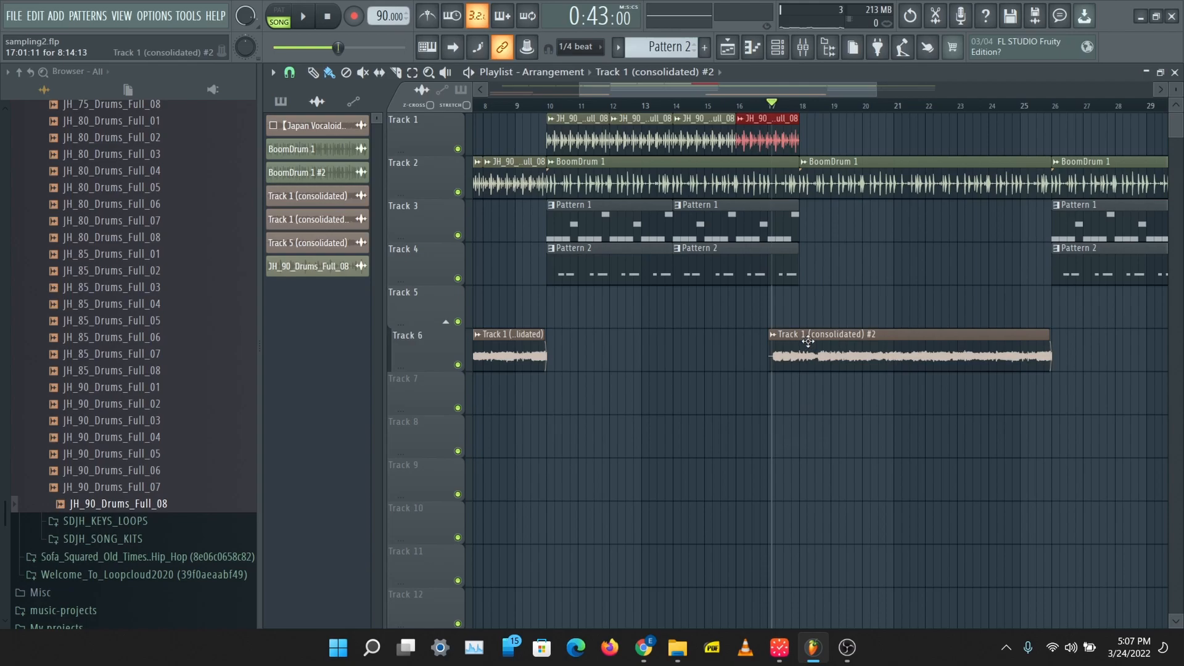
pyautogui.doubleClick(807, 341)
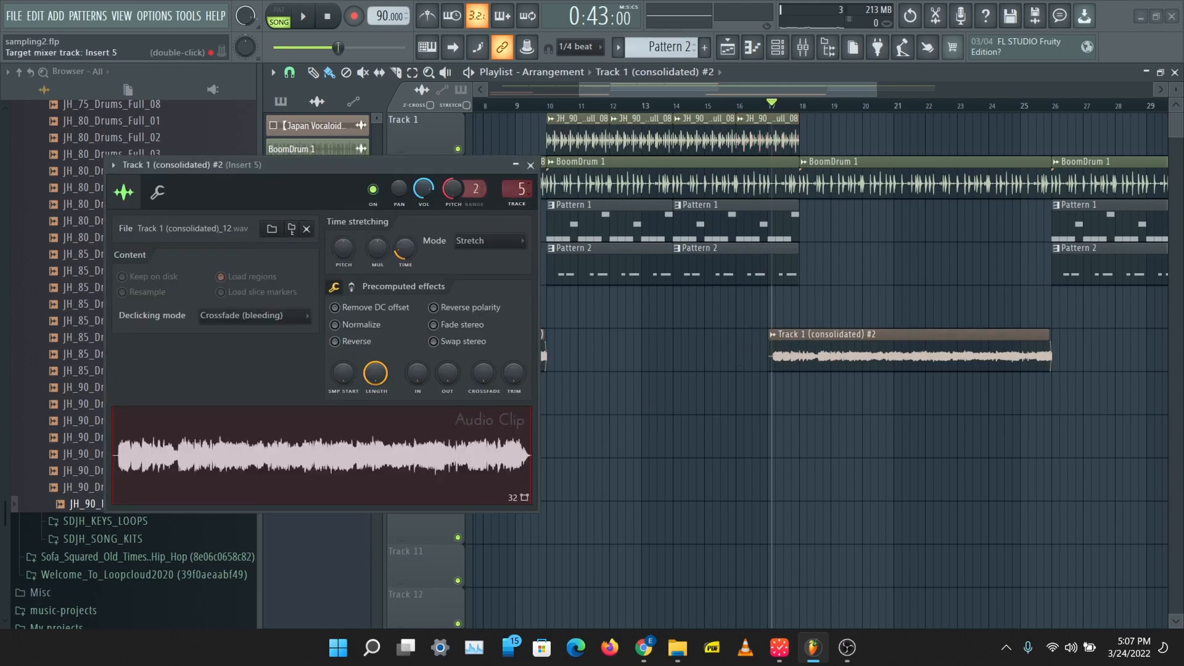
pyautogui.click(530, 165)
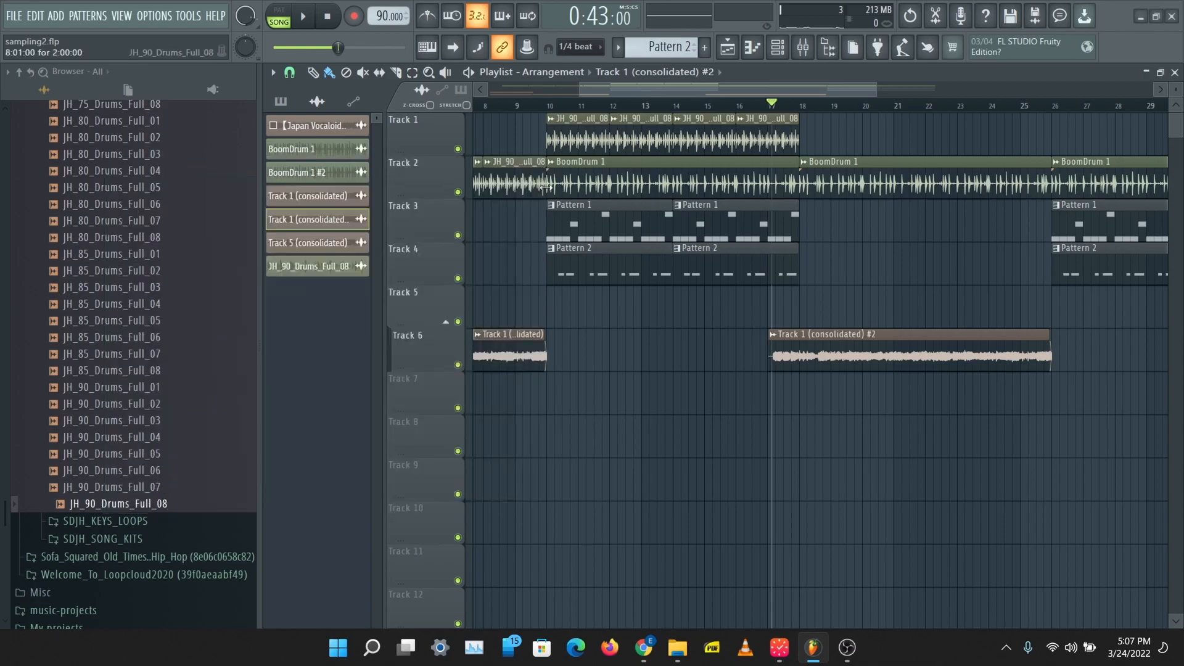
# Step: Solo Track 6 and listen to the unique sample clip from bar 17
pyautogui.rightClick(457, 364)
pyautogui.press('space')
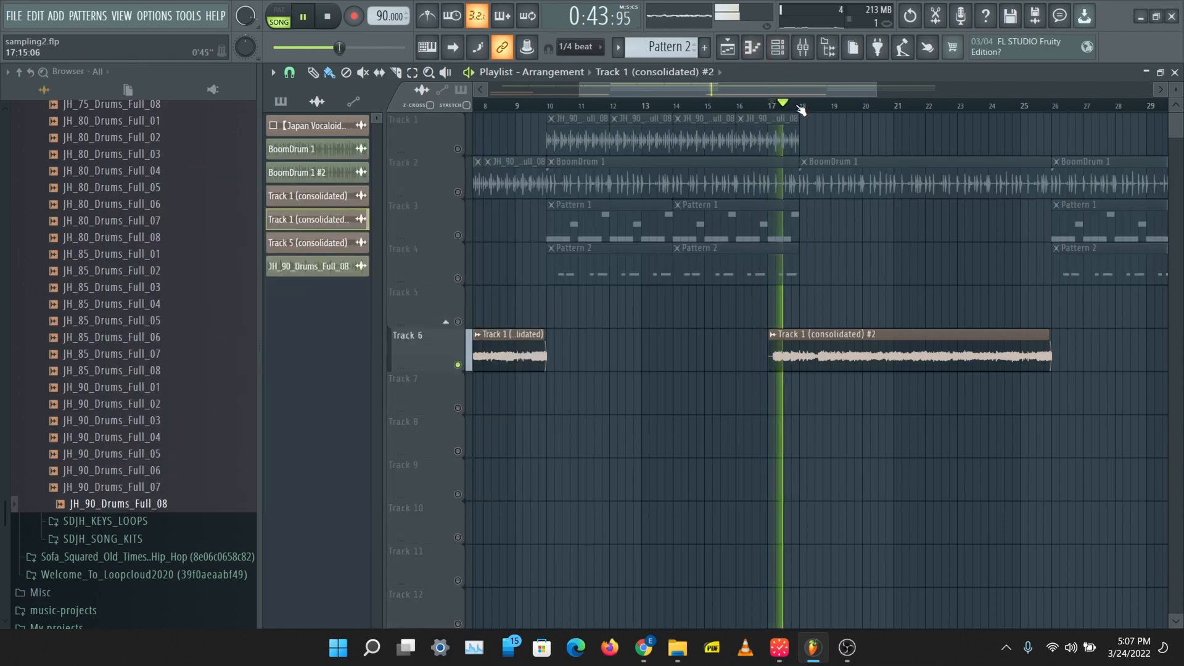
pyautogui.scroll(3, 805, 110)
pyautogui.scroll(1, 808, 110)
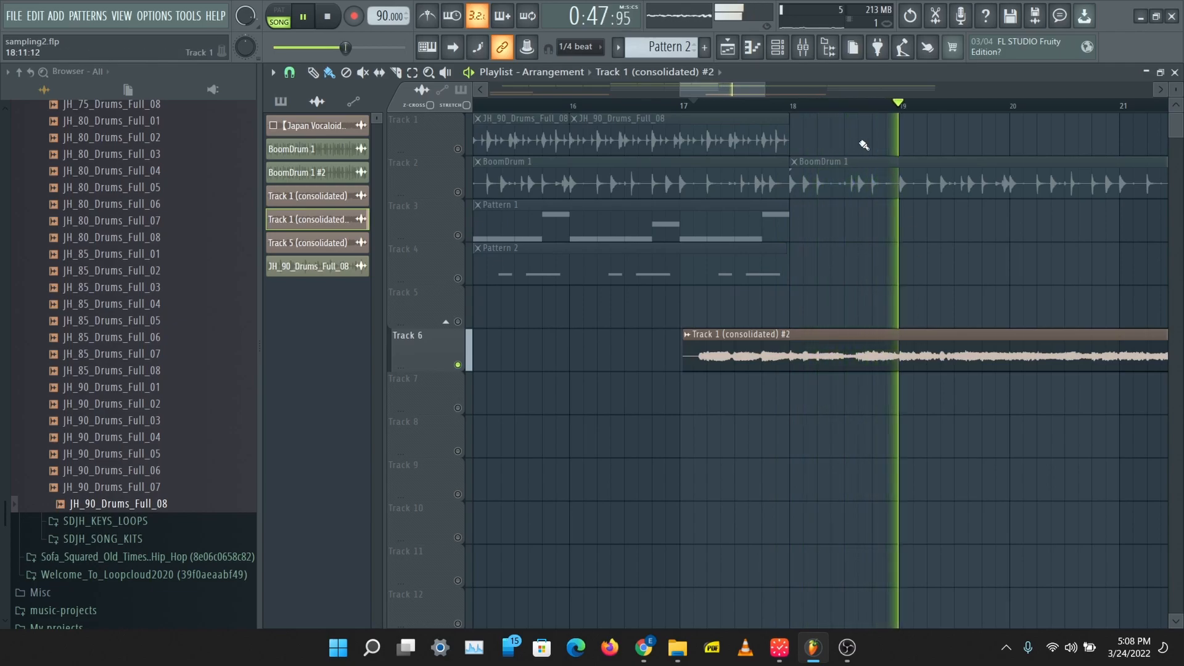
pyautogui.press('space')
# Step: Load Fruity Parametric EQ 2 in Insert 5's first slot and make band 7 a low pass near 500 Hz
pyautogui.click(802, 50)
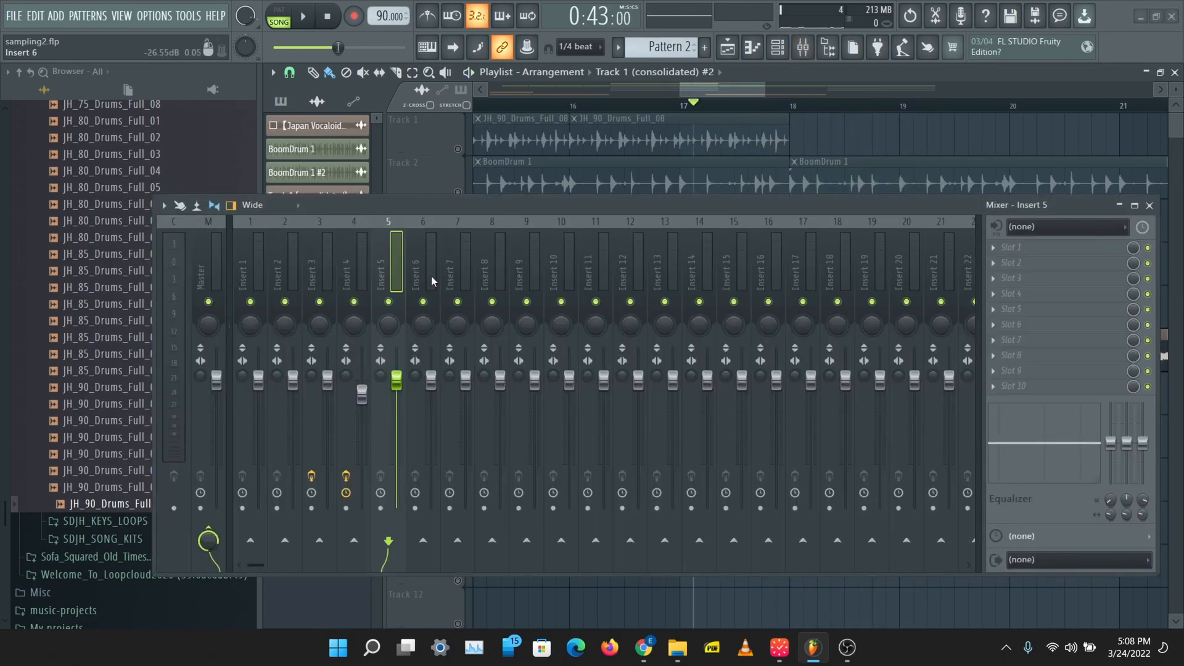
pyautogui.click(993, 250)
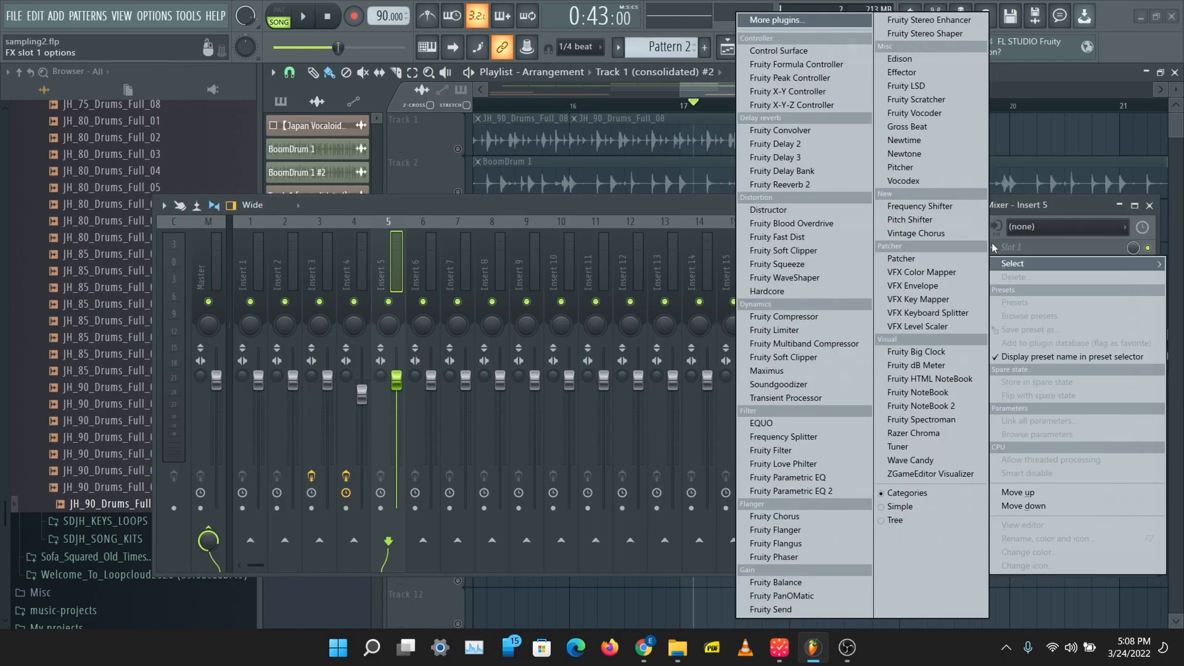
pyautogui.click(831, 491)
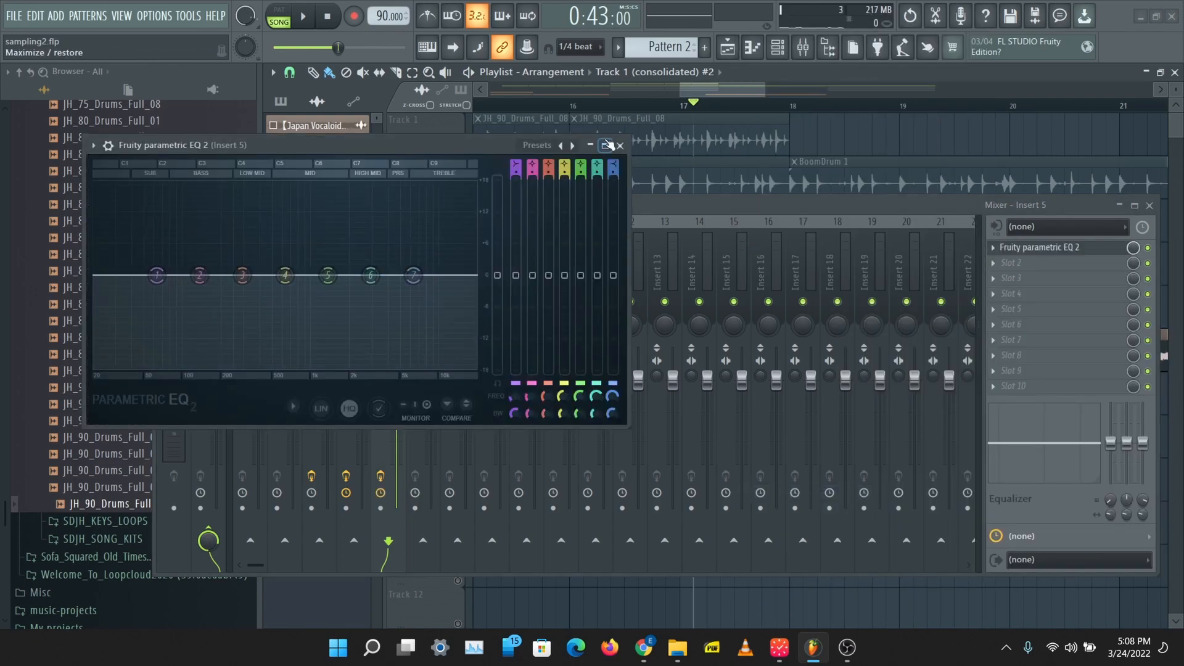
pyautogui.moveTo(611, 162); pyautogui.dragTo(610, 204)
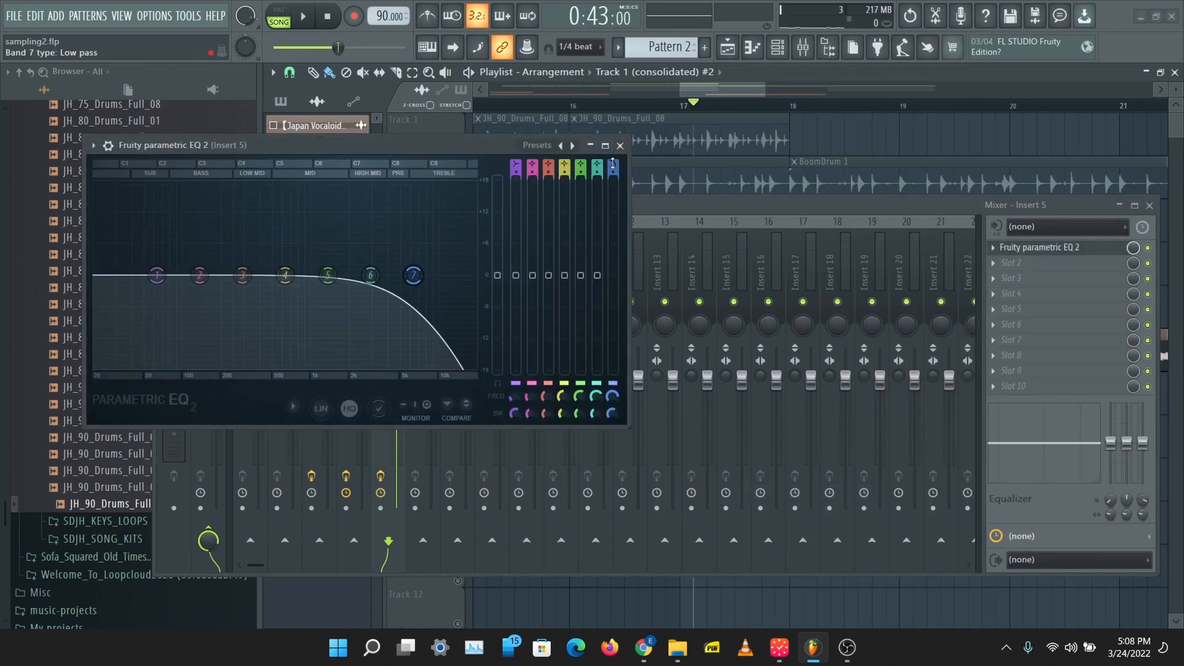
pyautogui.moveTo(413, 275); pyautogui.dragTo(275, 275)
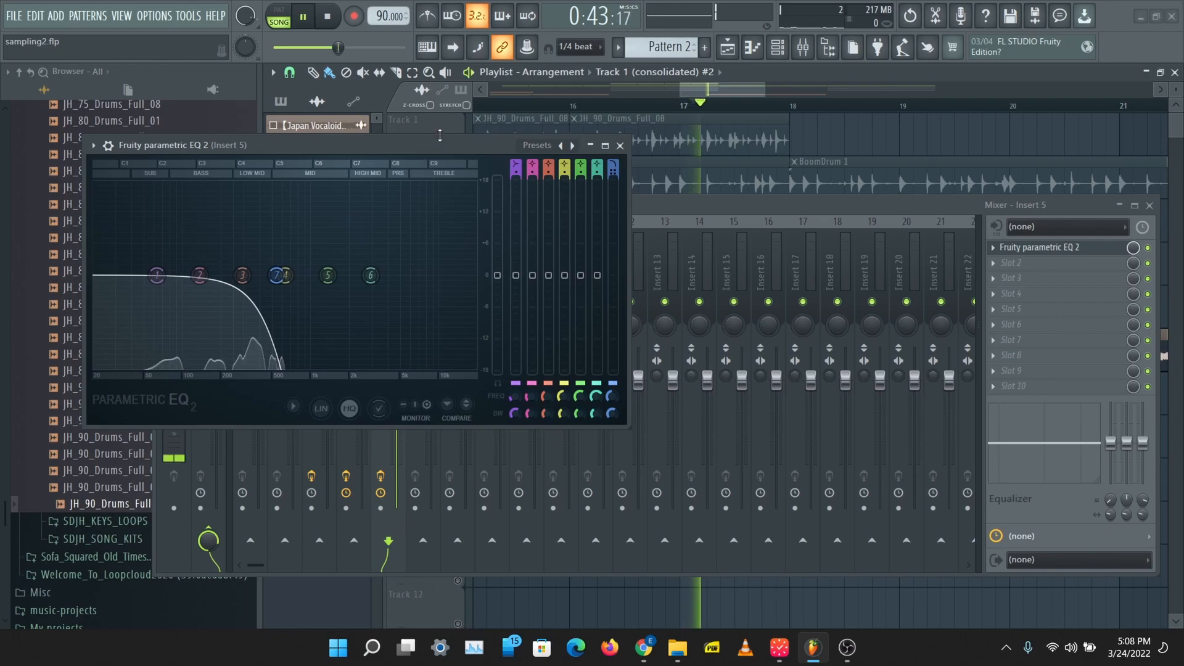
# Step: Shape Insert 5's EQ during playback: low pass at 285 Hz, band 1 lowered at the bottom end and band 2 boosted
pyautogui.moveTo(277, 277); pyautogui.dragTo(257, 276)
pyautogui.moveTo(162, 279); pyautogui.dragTo(110, 316)
pyautogui.moveTo(199, 275); pyautogui.dragTo(212, 239)
pyautogui.moveTo(257, 278); pyautogui.dragTo(241, 276)
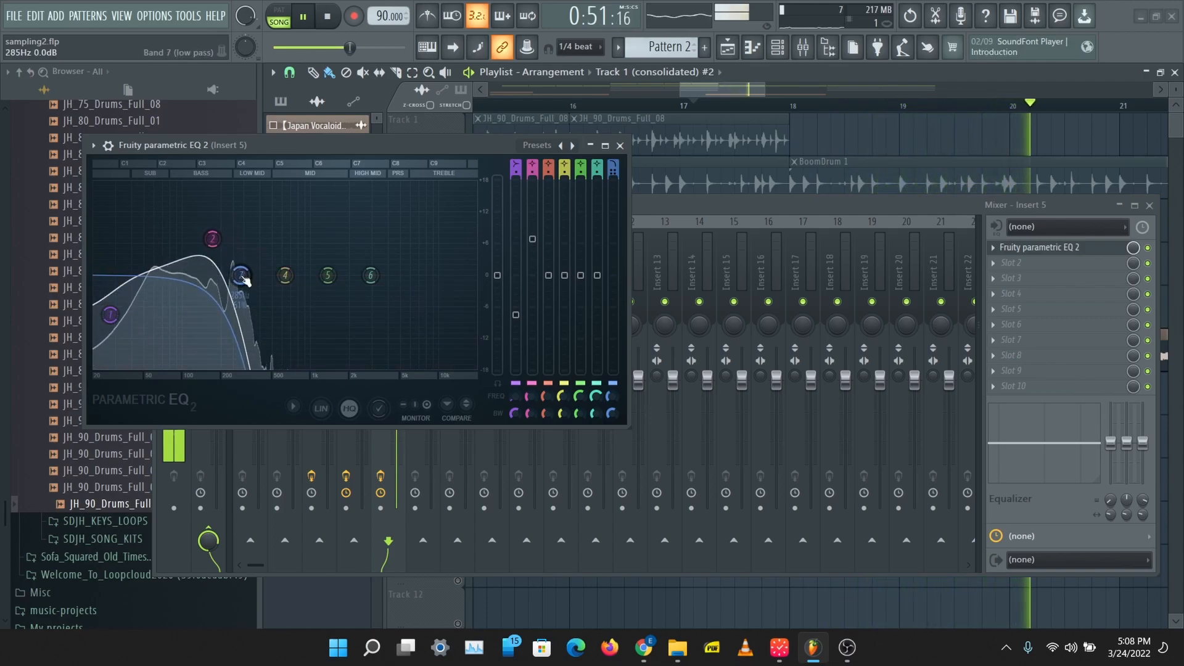
pyautogui.moveTo(214, 239); pyautogui.dragTo(206, 244)
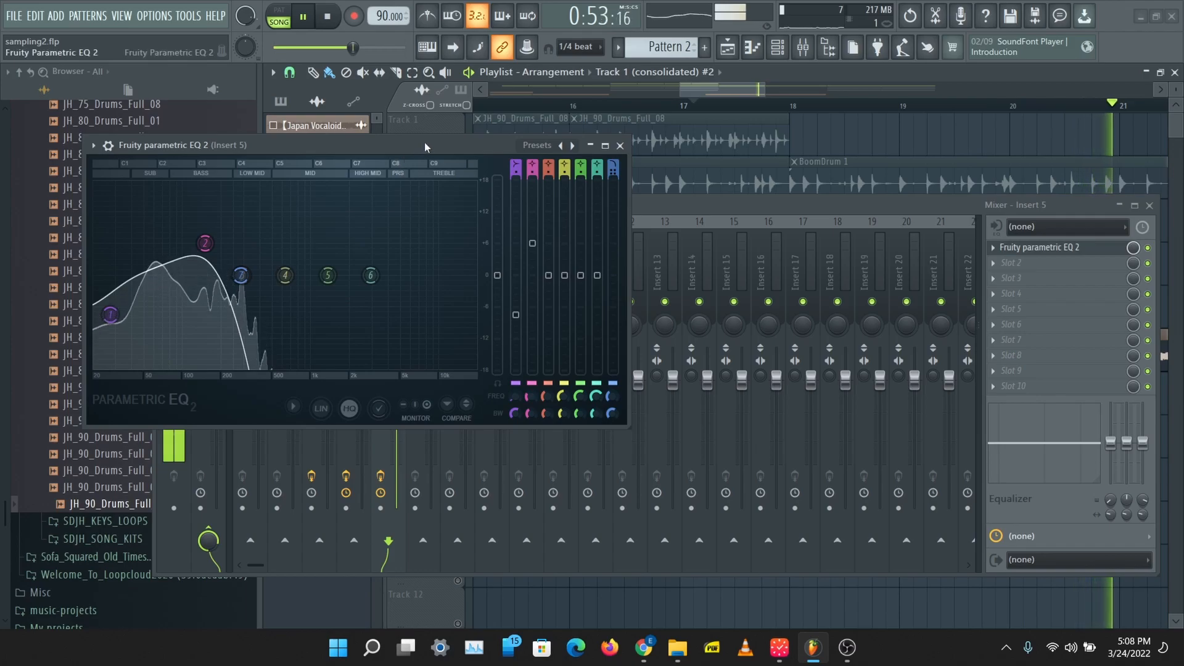
# Step: Browse the installed generator plugins in the plugin database and stop playback
pyautogui.moveTo(423, 147); pyautogui.dragTo(552, 147)
pyautogui.click(212, 89)
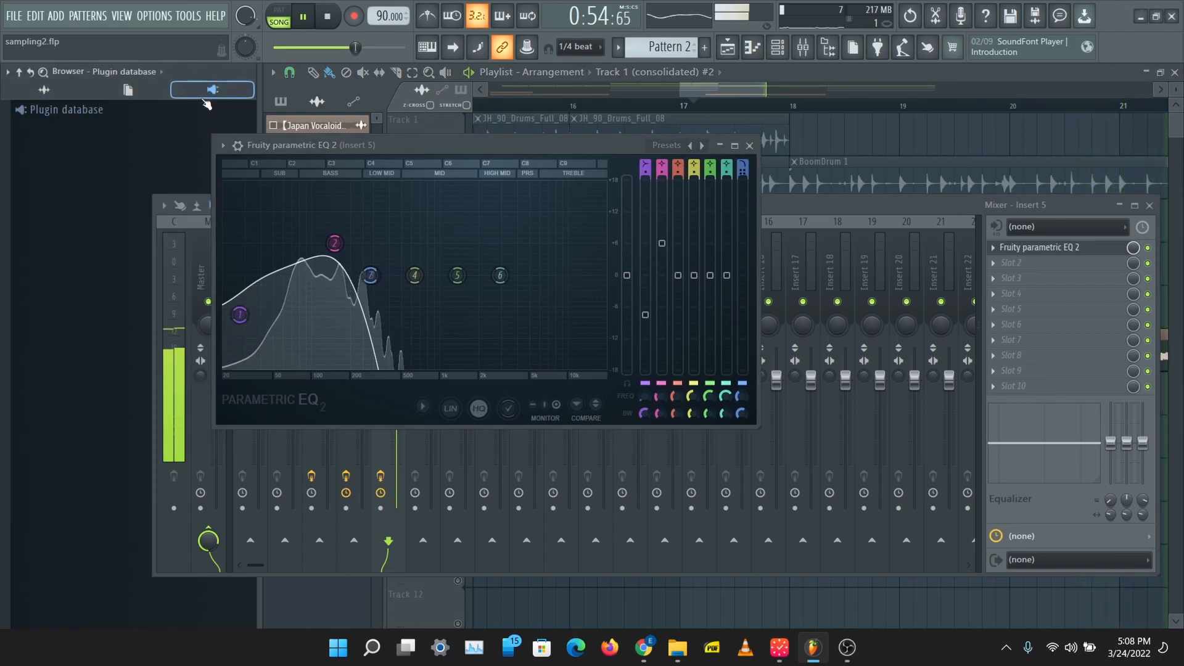
pyautogui.click(86, 112)
pyautogui.click(59, 164)
pyautogui.click(63, 201)
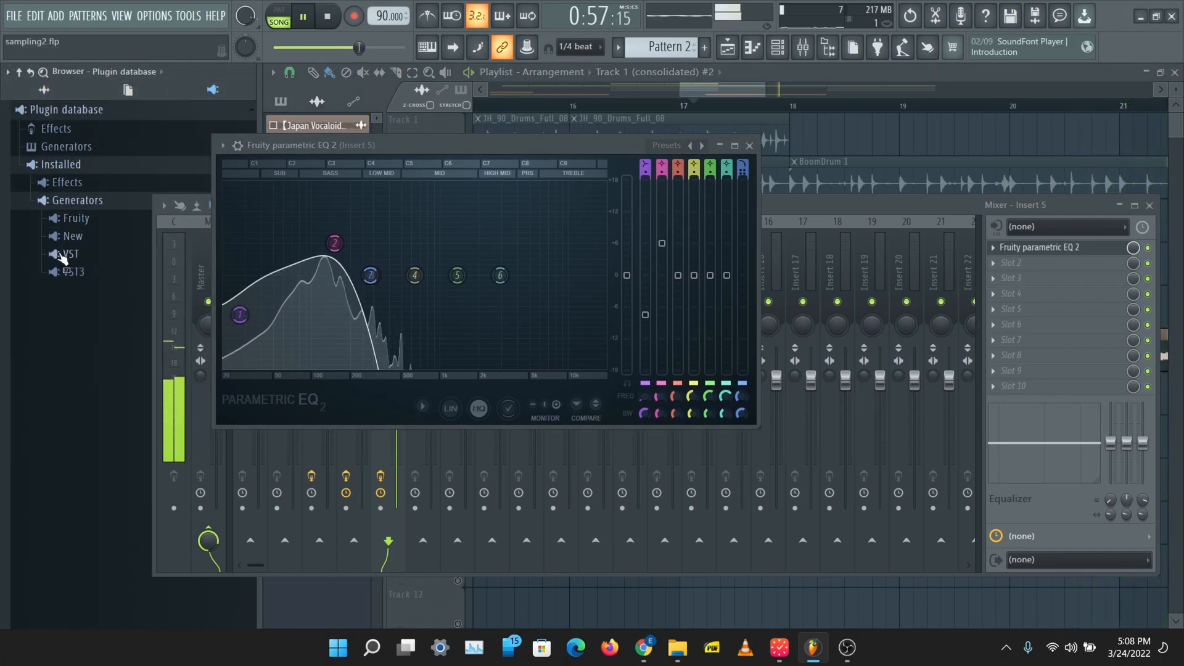
pyautogui.press('space')
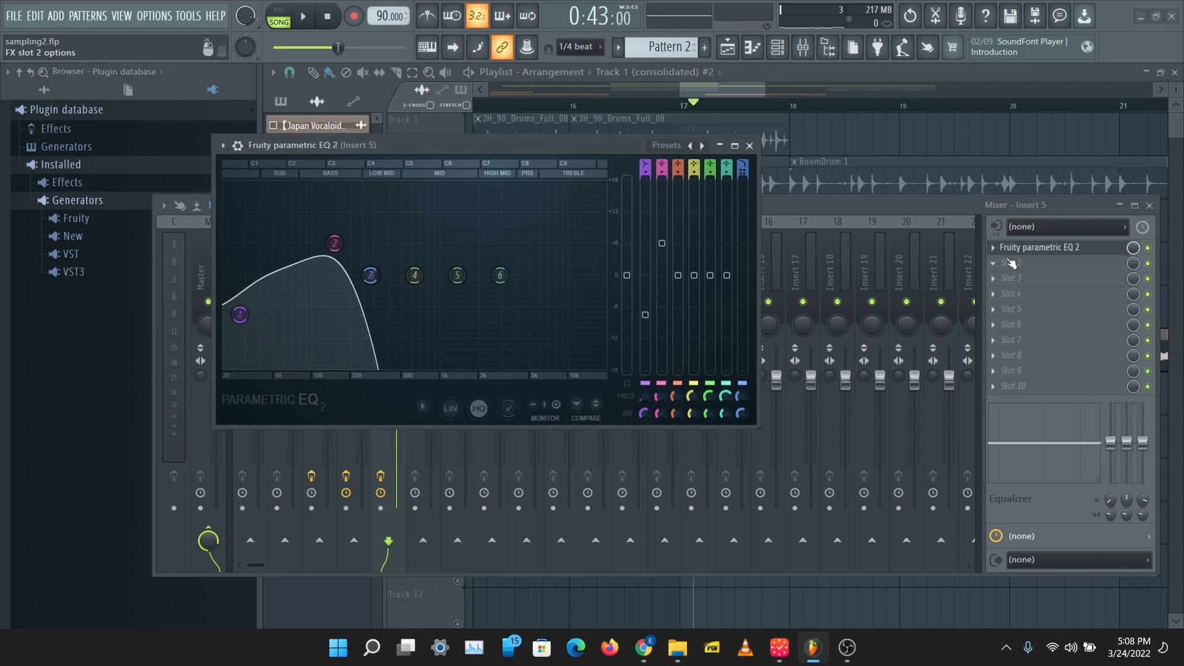
# Step: Load Vintage Chorus in Insert 5's second slot and nudge the EQ's bands slightly during playback
pyautogui.click(1000, 265)
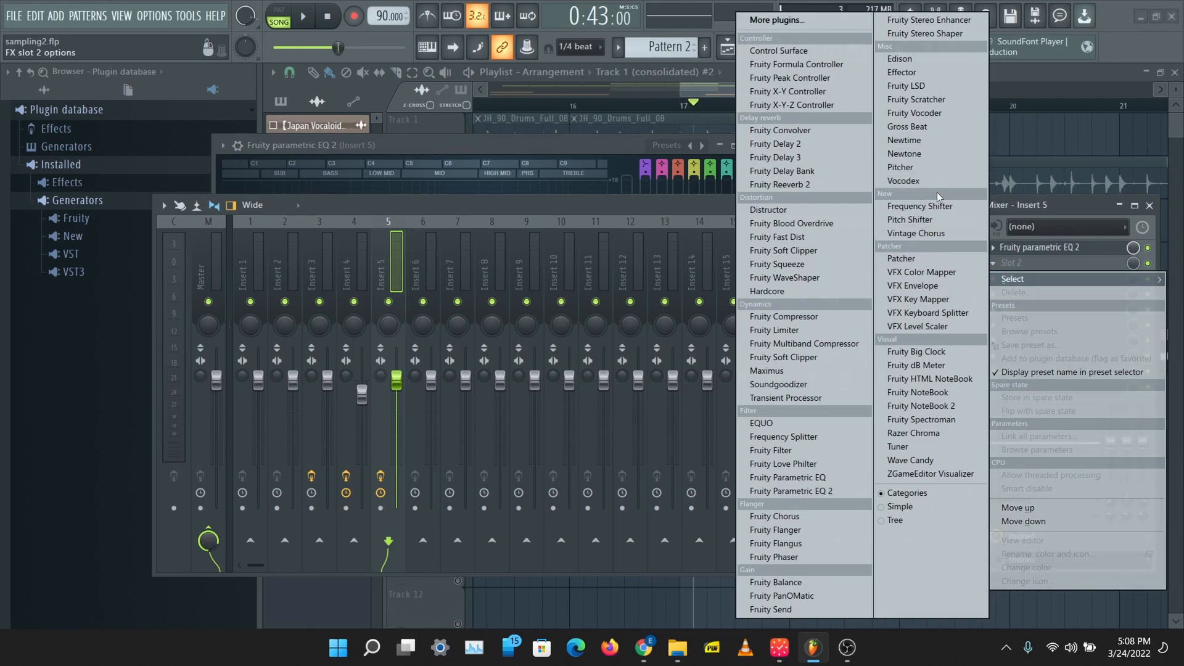
pyautogui.click(938, 233)
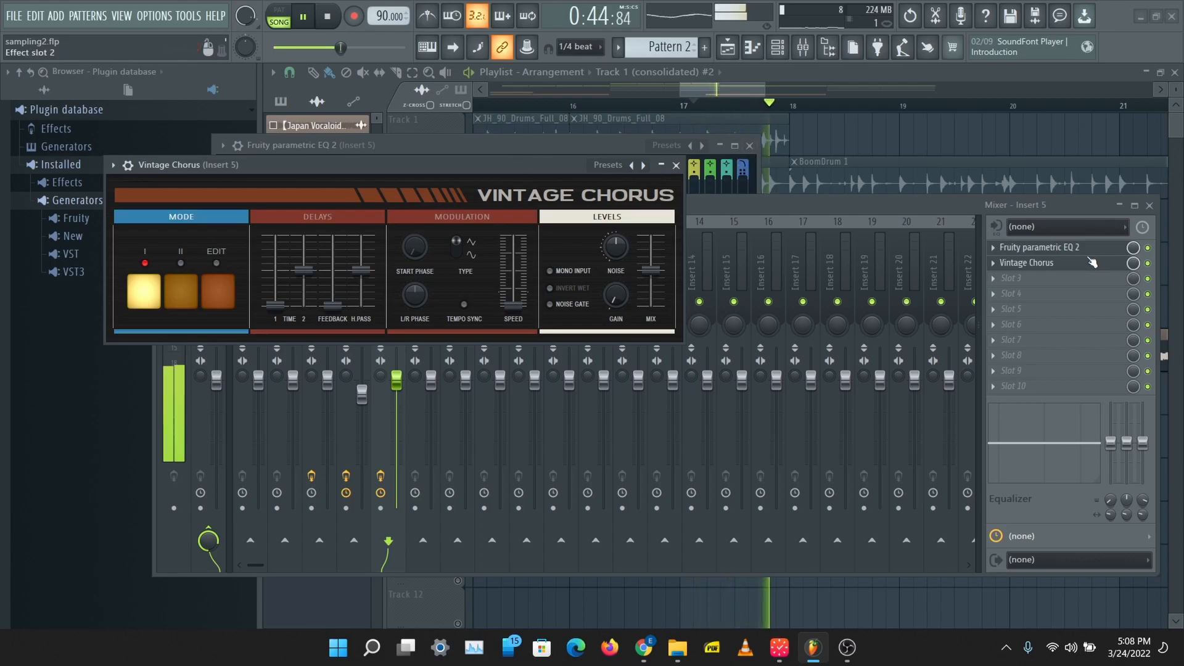
pyautogui.click(1062, 252)
pyautogui.click(1062, 252)
pyautogui.moveTo(372, 276); pyautogui.dragTo(333, 247)
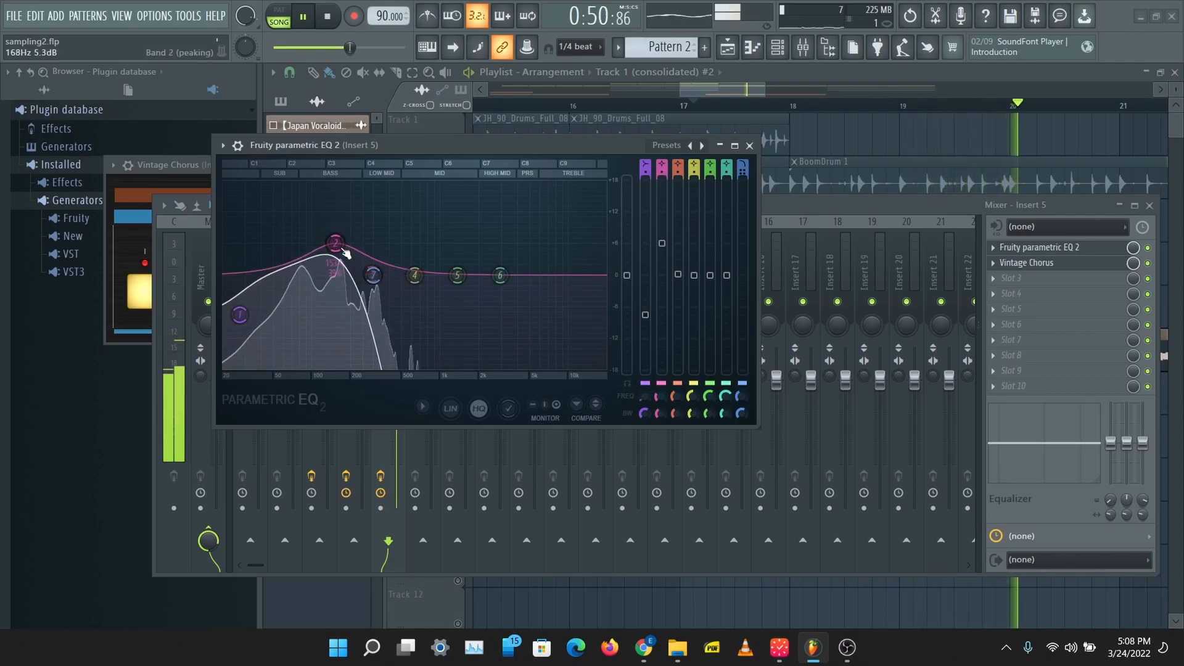
pyautogui.press('space')
# Step: Load Fruity Blood Overdrive in Insert 5's third slot with a low Pre Amp amount and Color at maximum
pyautogui.click(998, 281)
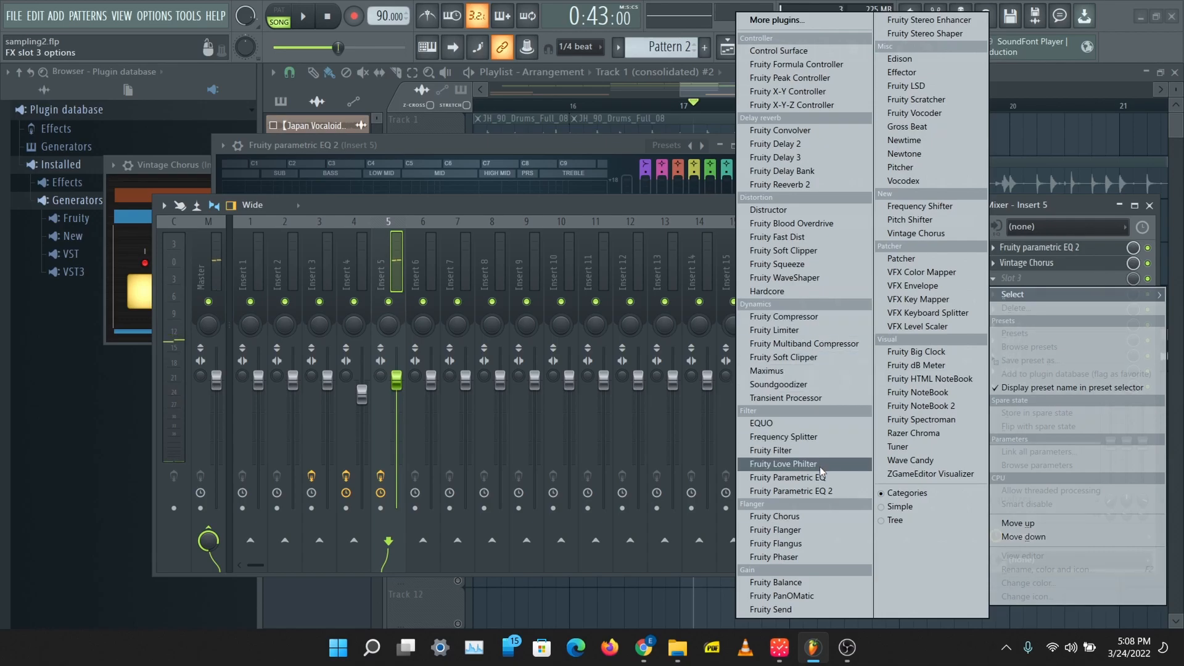
pyautogui.click(792, 223)
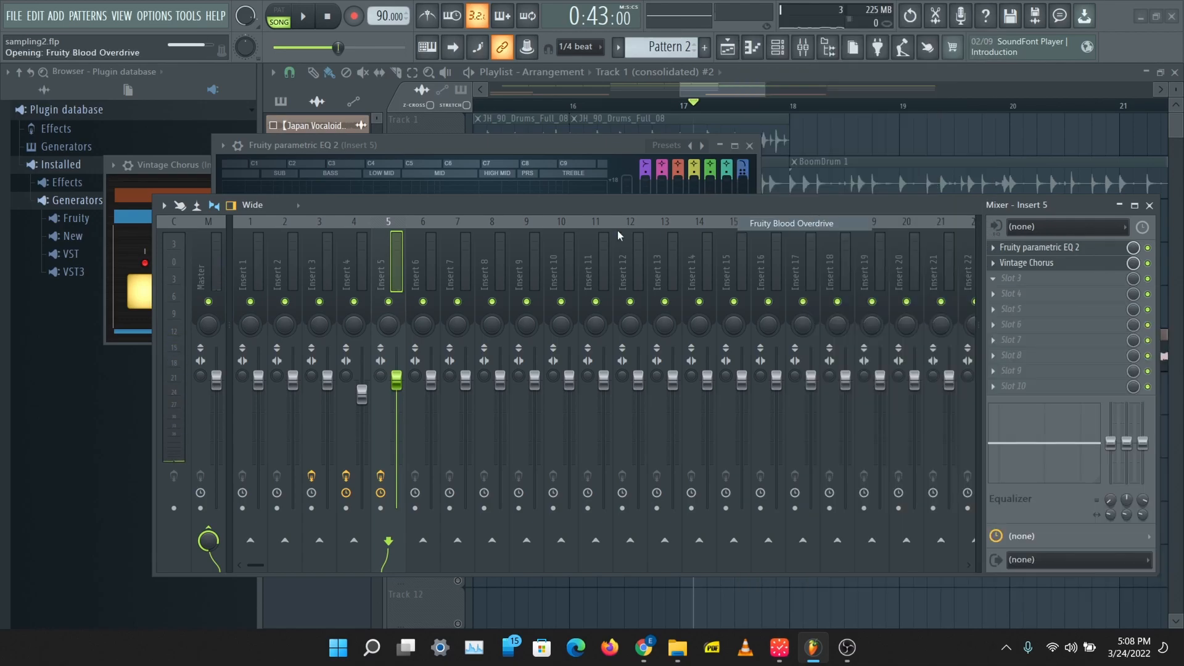
pyautogui.moveTo(307, 262)
pyautogui.mouseDown()
pyautogui.moveTo(307, 240)
pyautogui.moveTo(297, 275)
pyautogui.mouseUp()
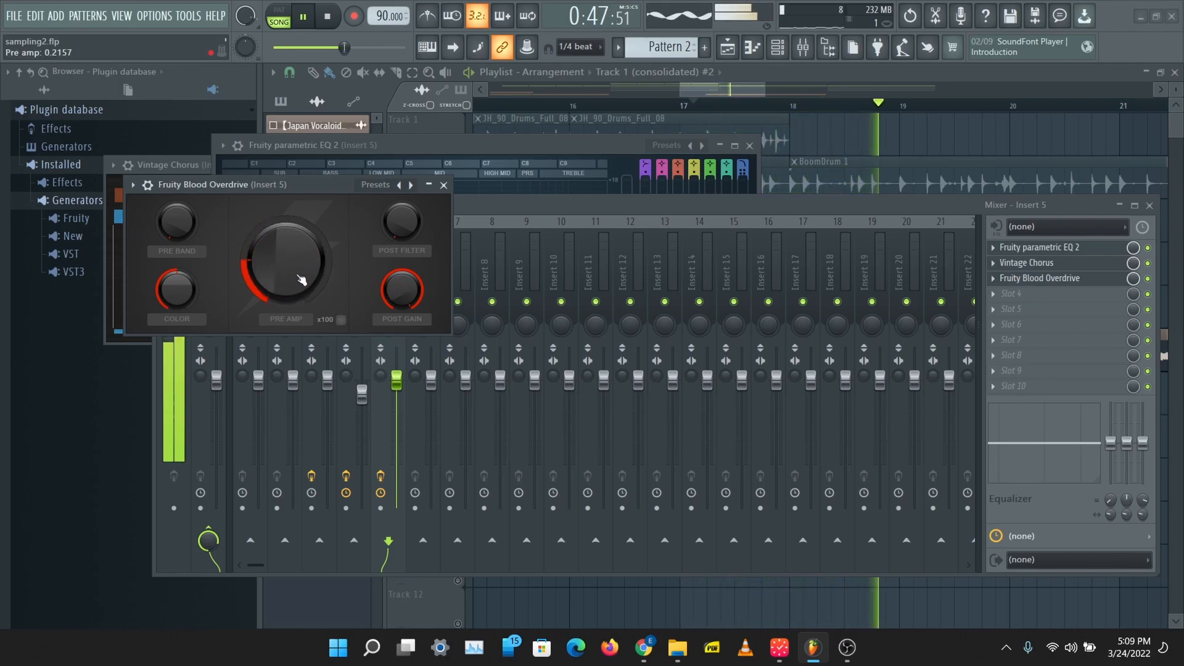
pyautogui.rightClick(399, 185)
pyautogui.click(295, 249)
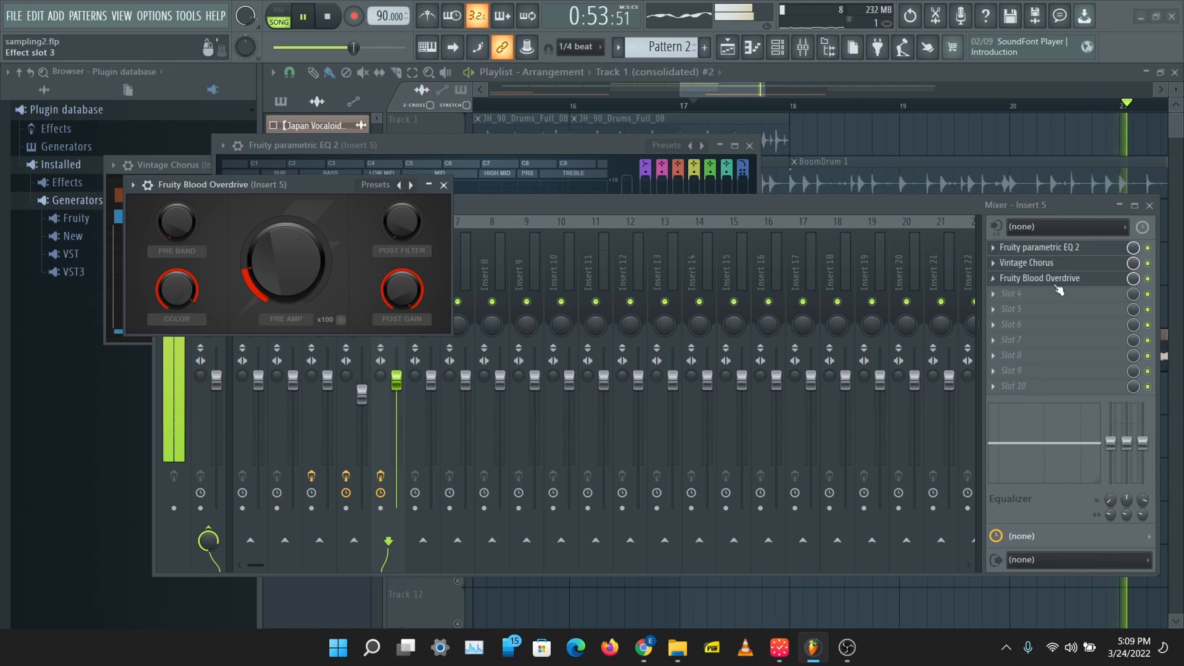
# Step: Try Fruity Blood Overdrive ahead of Vintage Chorus in Insert 5's chain, and close both effect windows
pyautogui.moveTo(1042, 263); pyautogui.dragTo(1057, 256)
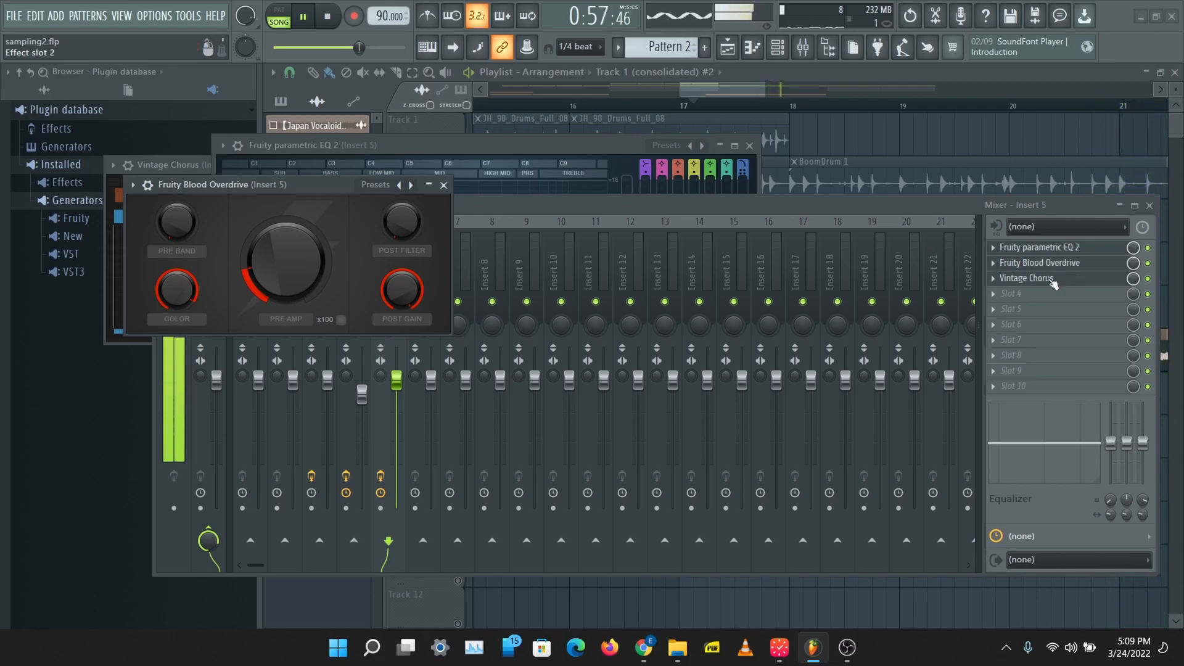
pyautogui.click(444, 185)
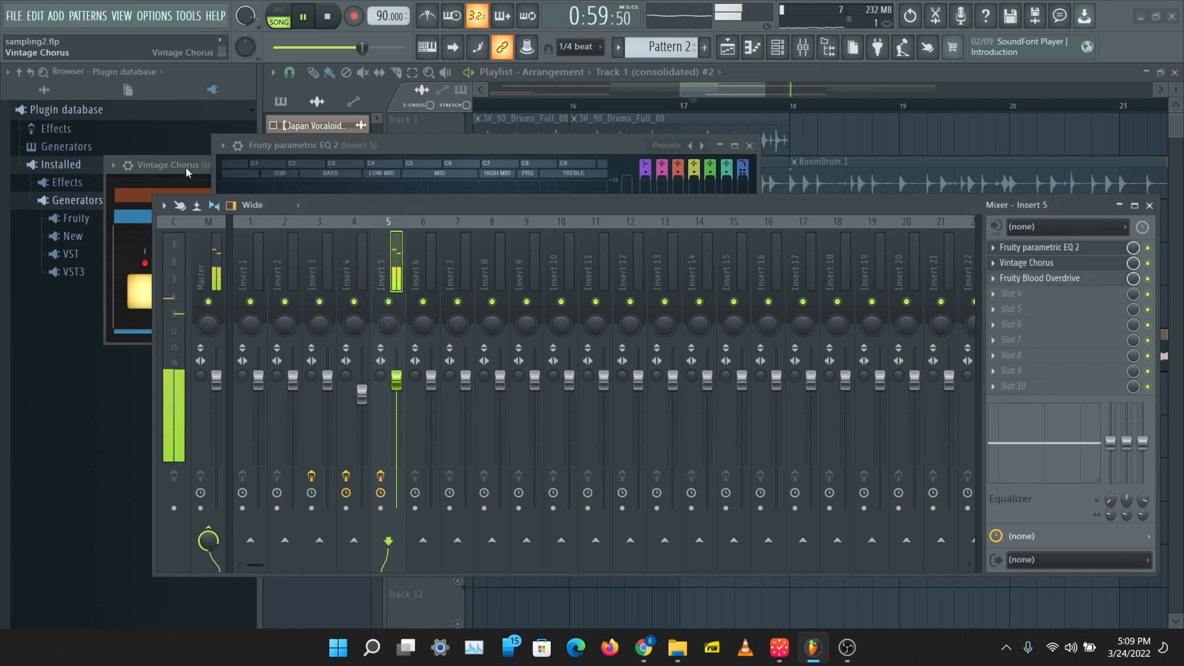
pyautogui.click(372, 169)
pyautogui.click(678, 165)
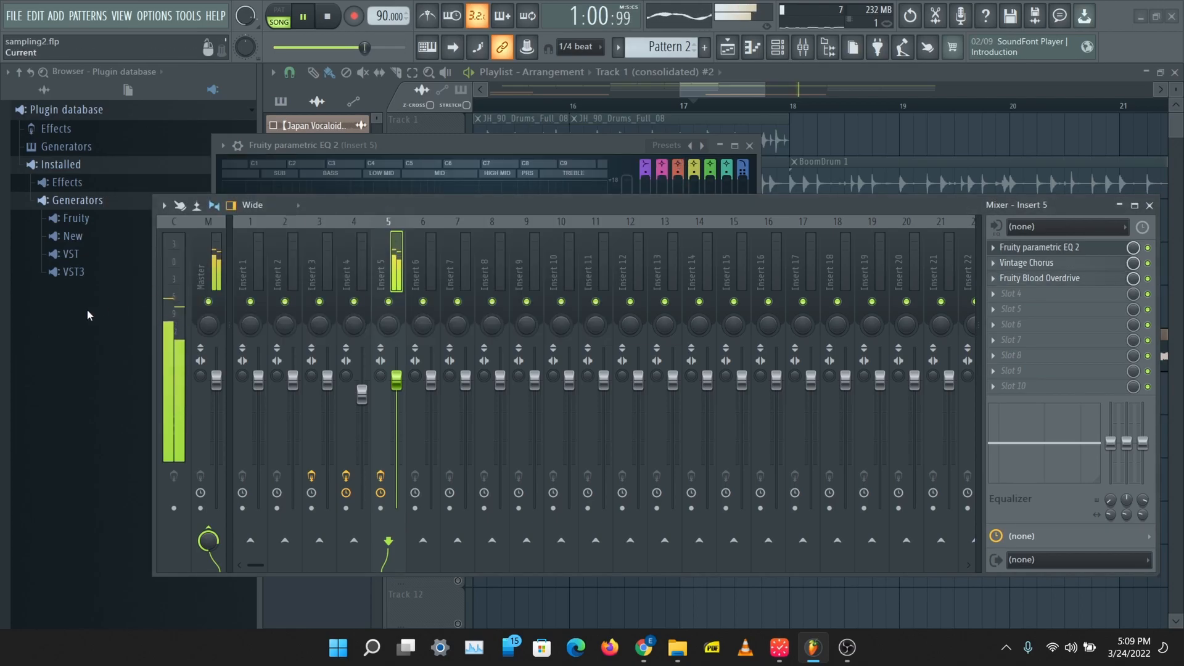
# Step: Load Supercharger from the installed effects in Insert 5's fourth slot and set Compress to about 3 and Output to 2.4 dB
pyautogui.click(87, 275)
pyautogui.click(73, 272)
pyautogui.click(84, 201)
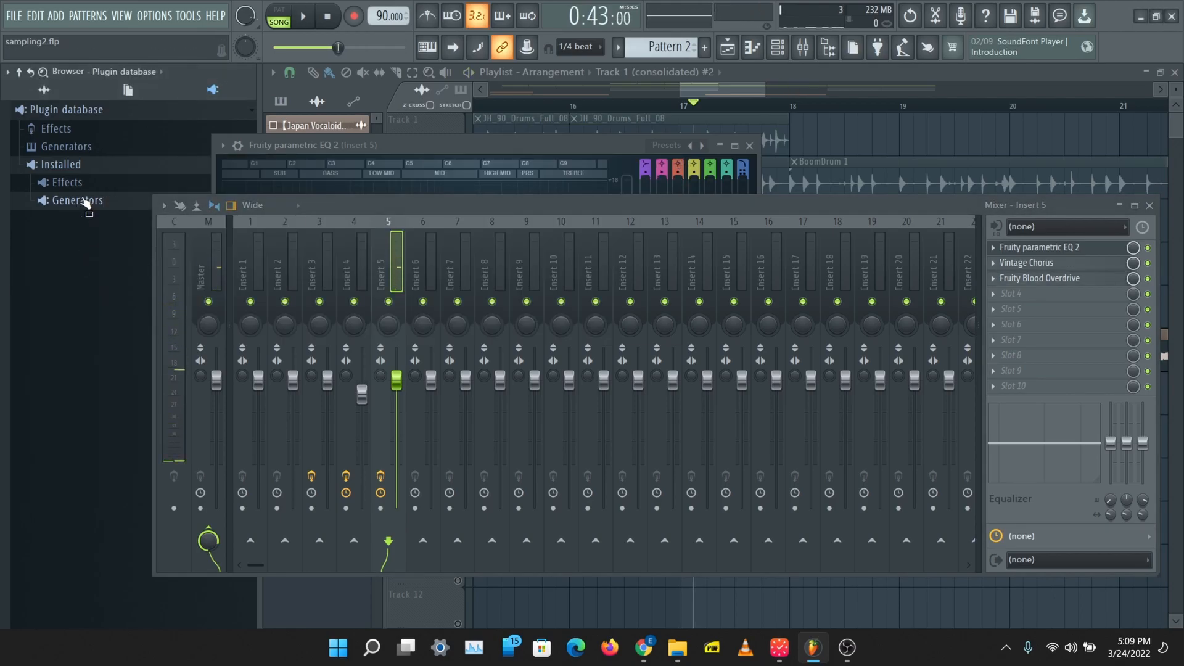
pyautogui.click(92, 184)
pyautogui.click(92, 246)
pyautogui.scroll(-10, 93, 247)
pyautogui.moveTo(99, 328); pyautogui.dragTo(1042, 298)
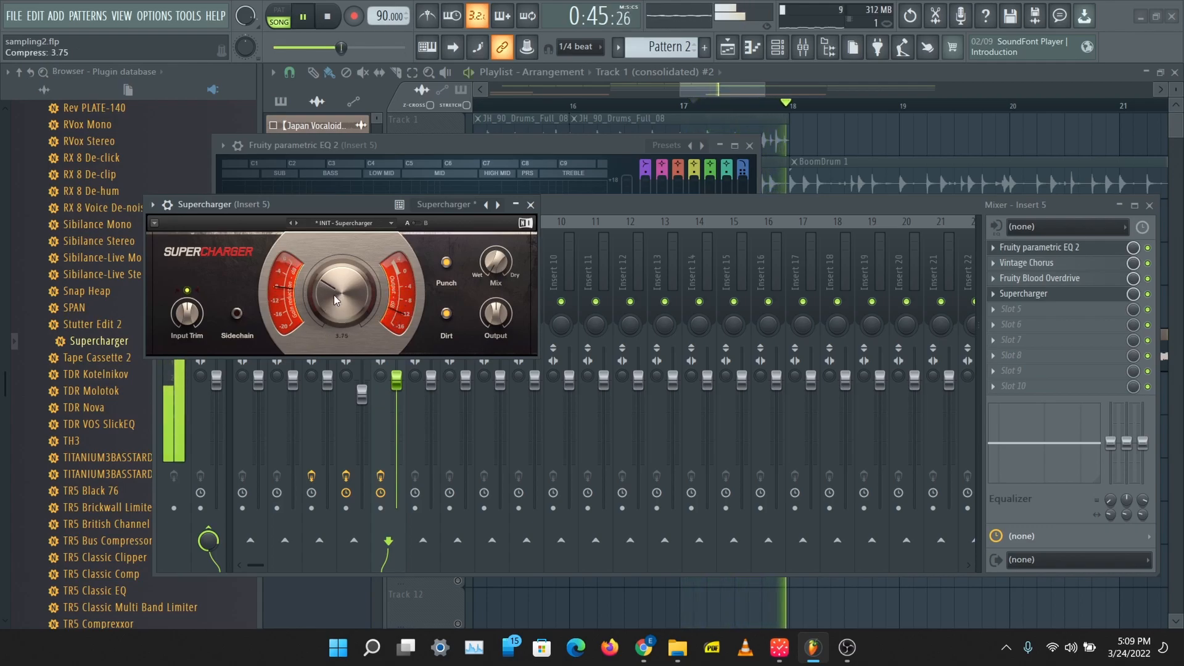
pyautogui.moveTo(342, 293); pyautogui.dragTo(342, 294)
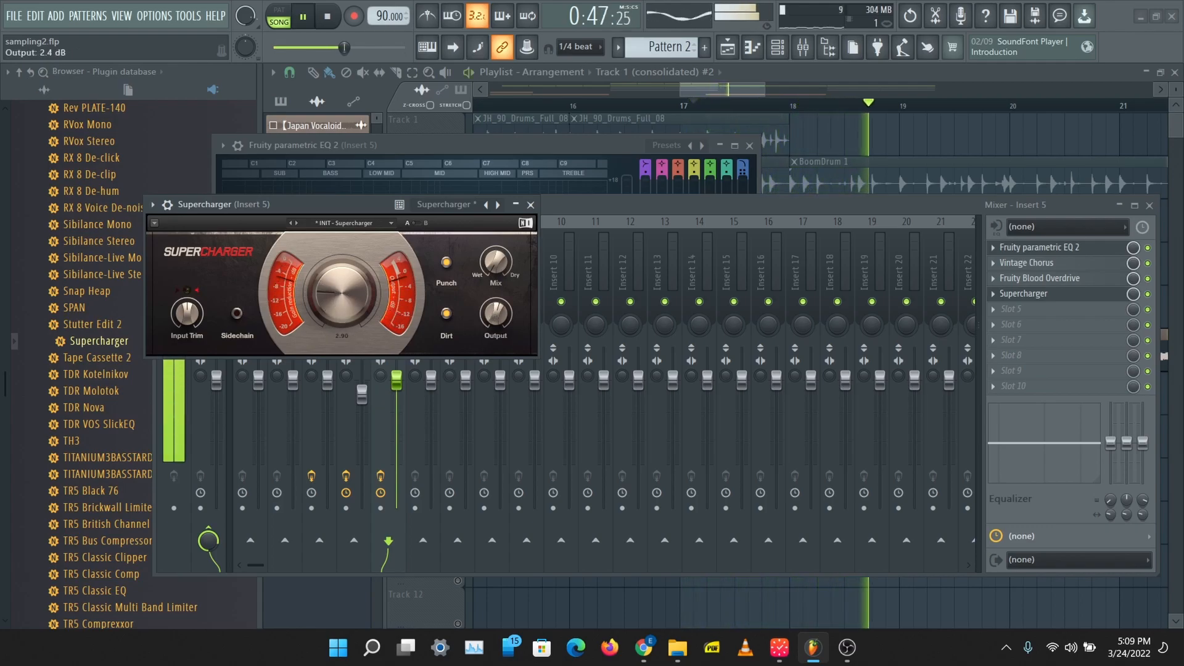
# Step: Fine-tune Insert 5's EQ during playback, moving bands 3 and 2 slightly lower in frequency and readjusting the band 7 low pass
pyautogui.click(407, 388)
pyautogui.click(602, 185)
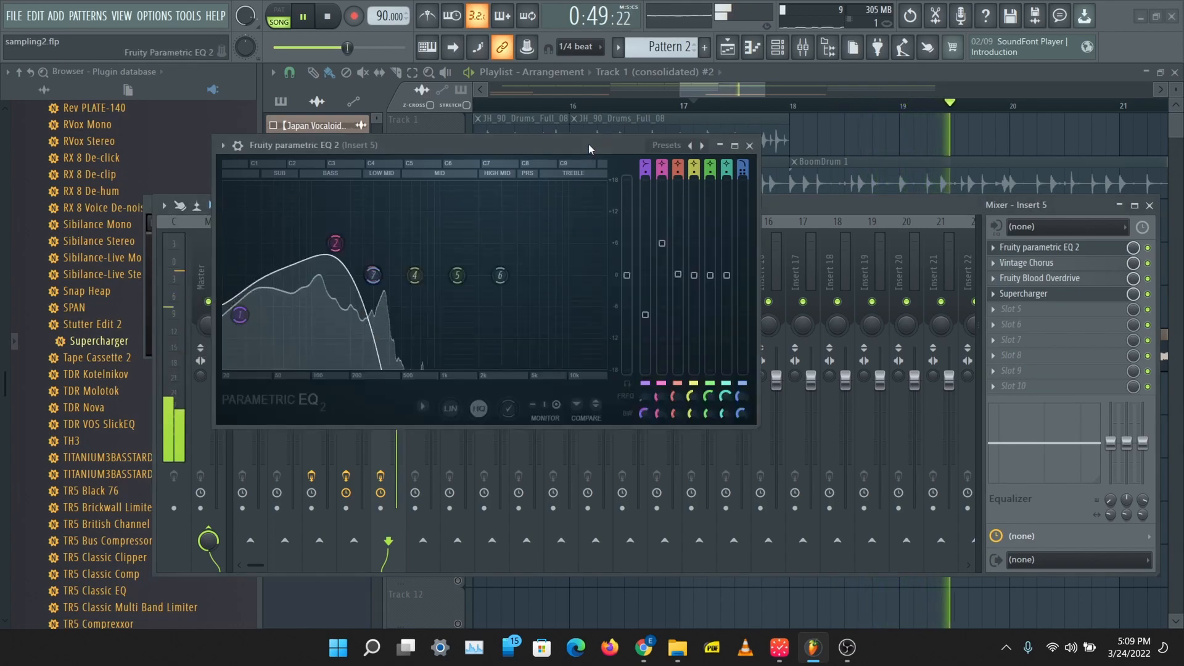
pyautogui.moveTo(371, 283); pyautogui.dragTo(364, 284)
pyautogui.moveTo(335, 243)
pyautogui.mouseDown()
pyautogui.moveTo(374, 277)
pyautogui.moveTo(337, 233)
pyautogui.moveTo(331, 245)
pyautogui.mouseUp()
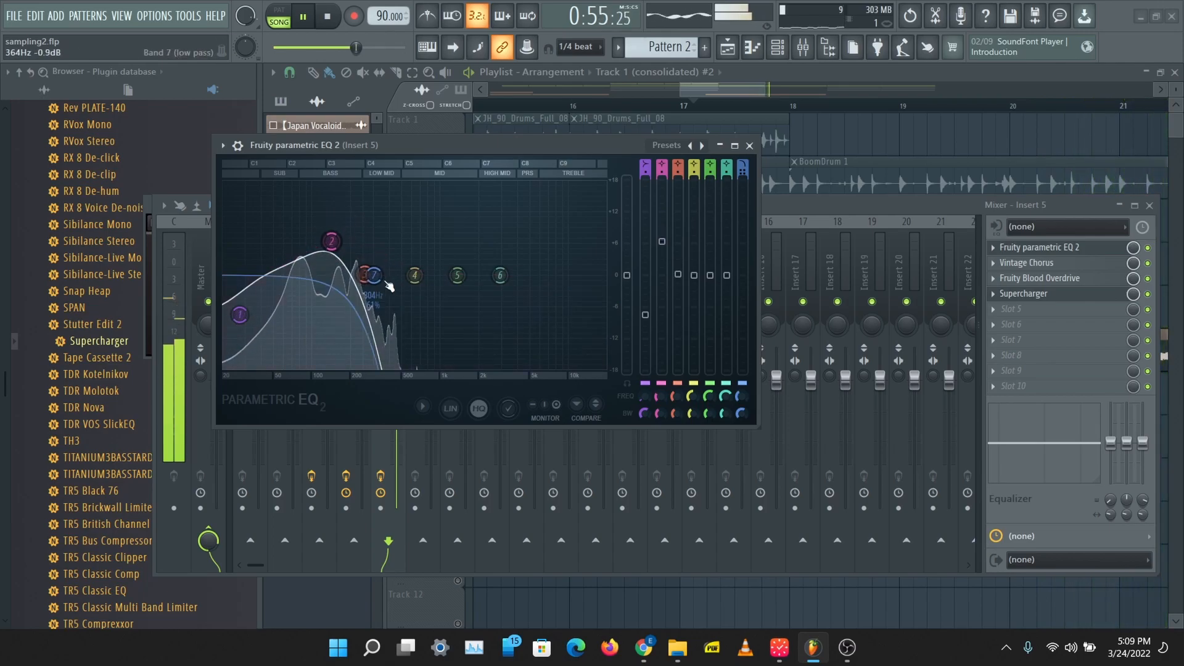
pyautogui.moveTo(375, 278); pyautogui.dragTo(368, 294)
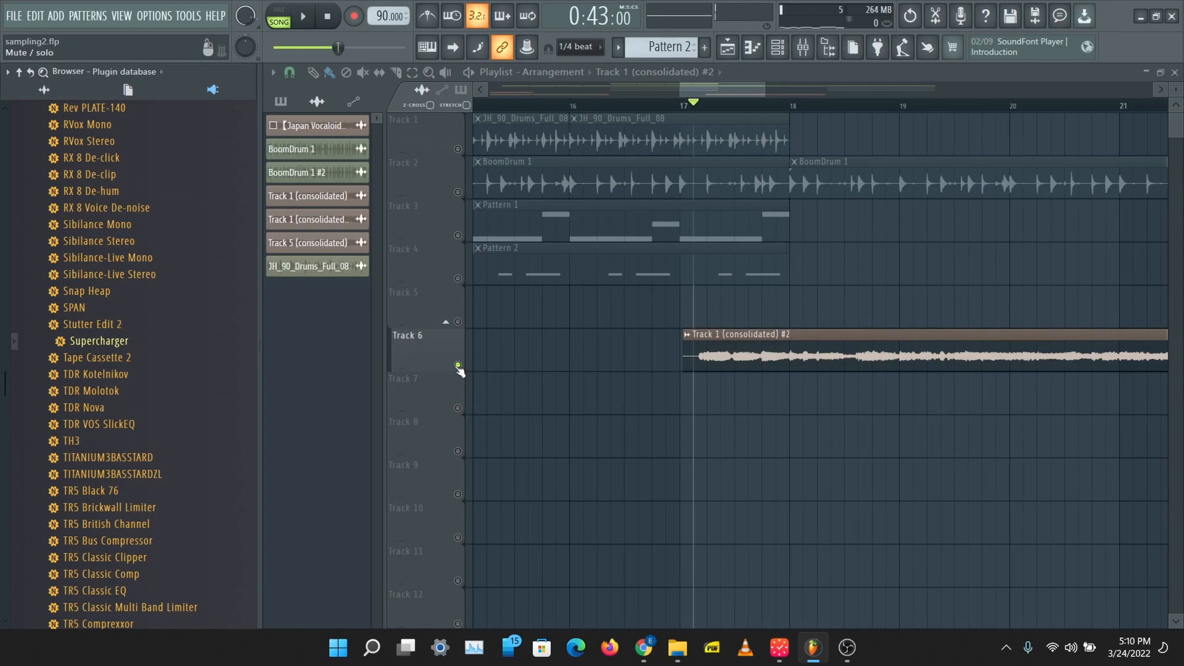
# Step: Unsolo Track 6 and play the full arrangement through the sample transition from bar 17 to bar 26
pyautogui.rightClick(457, 365)
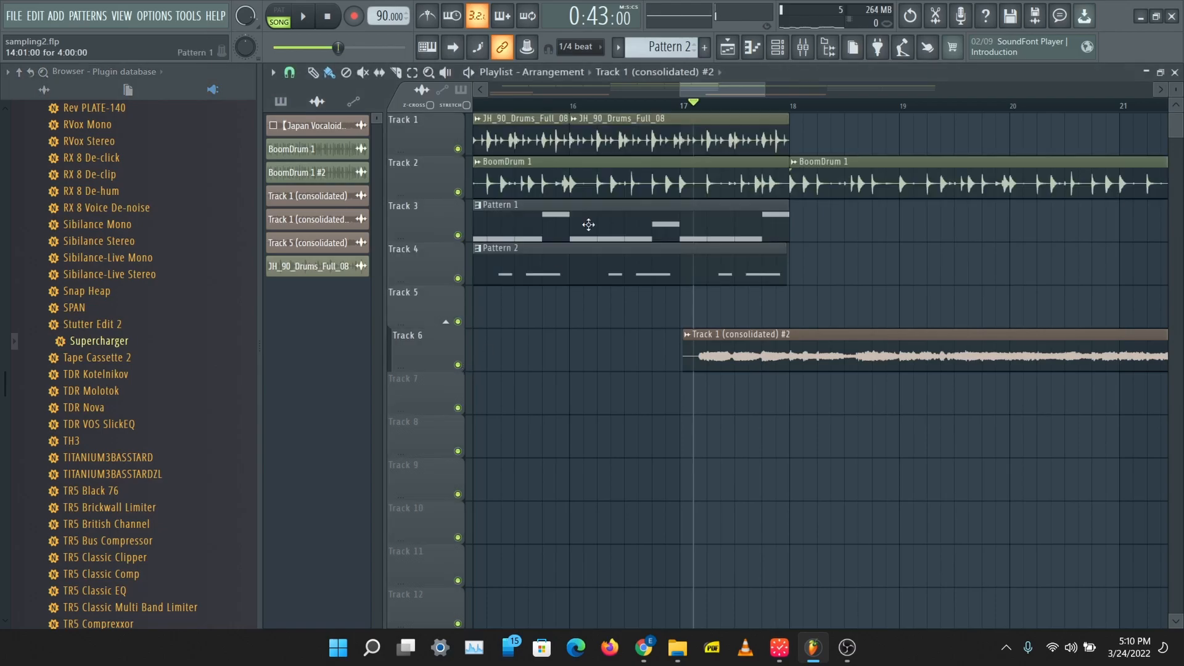
pyautogui.press('space')
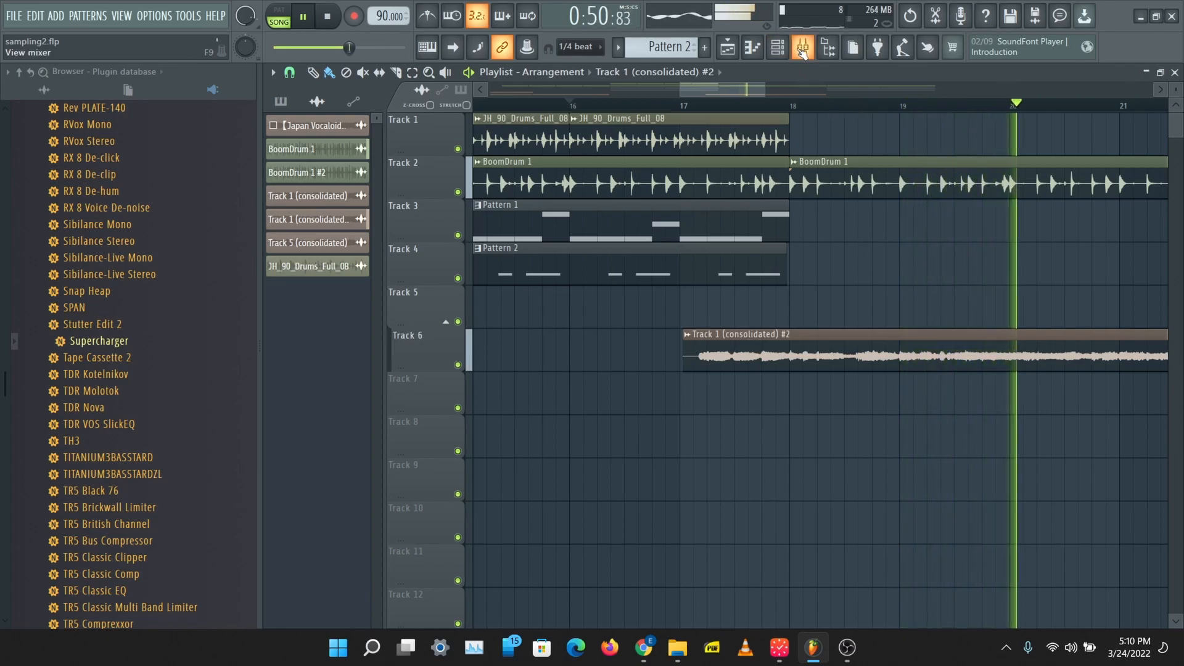
pyautogui.moveTo(765, 91); pyautogui.dragTo(843, 93)
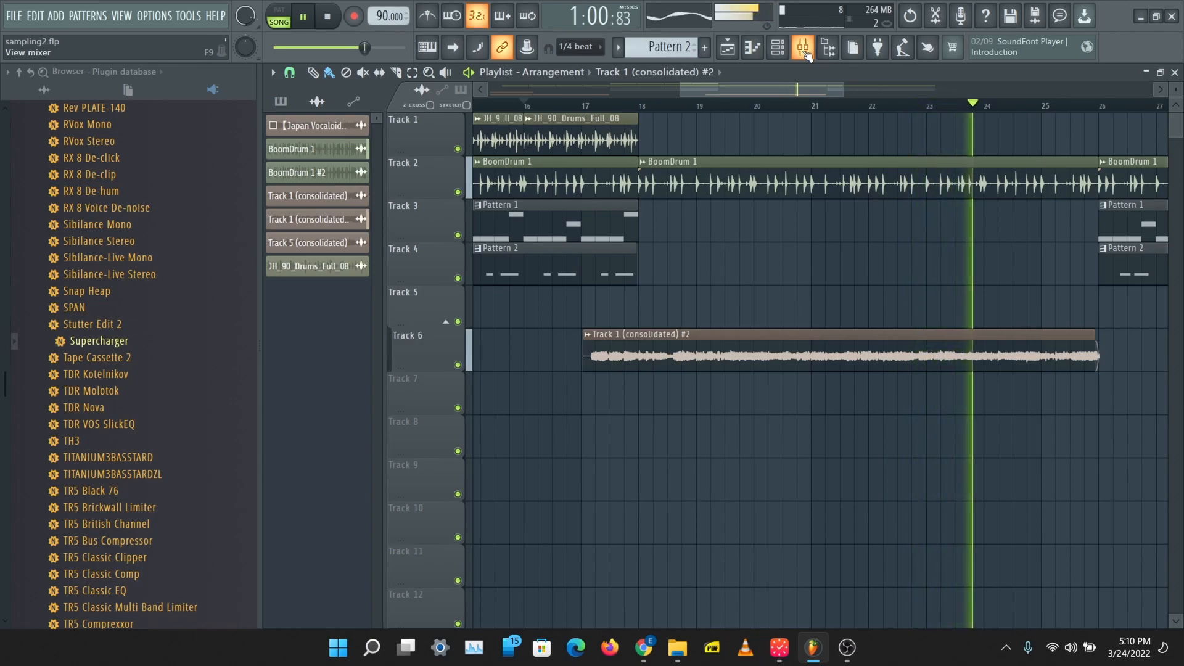
pyautogui.moveTo(824, 90); pyautogui.dragTo(888, 92)
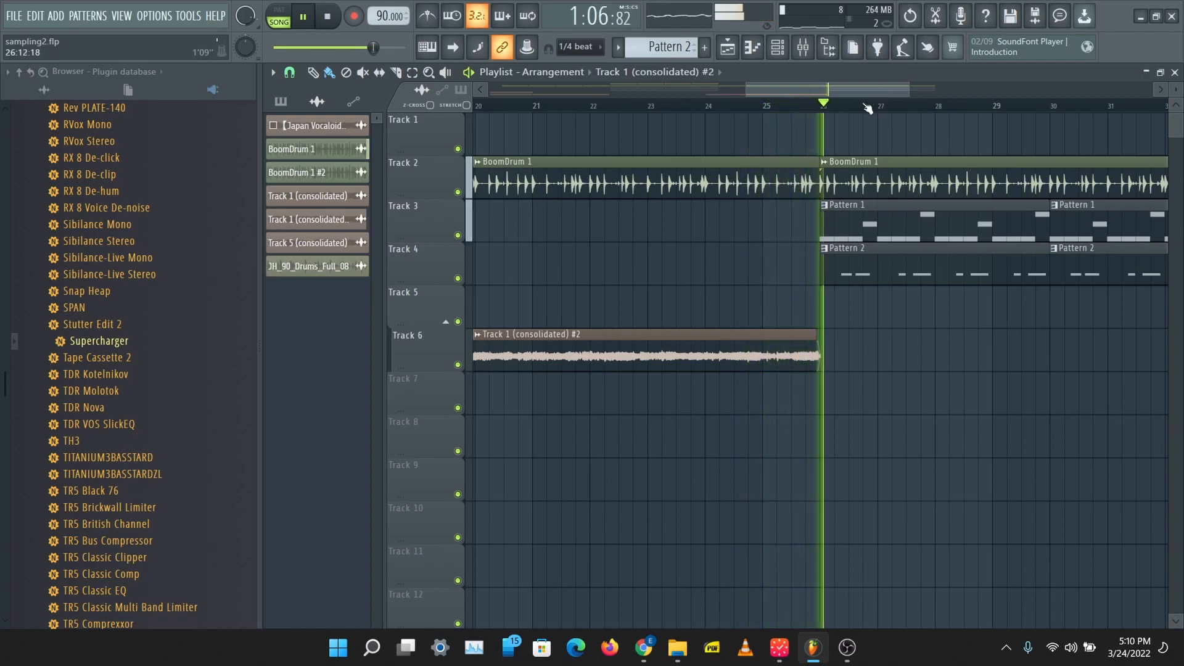
pyautogui.press('space')
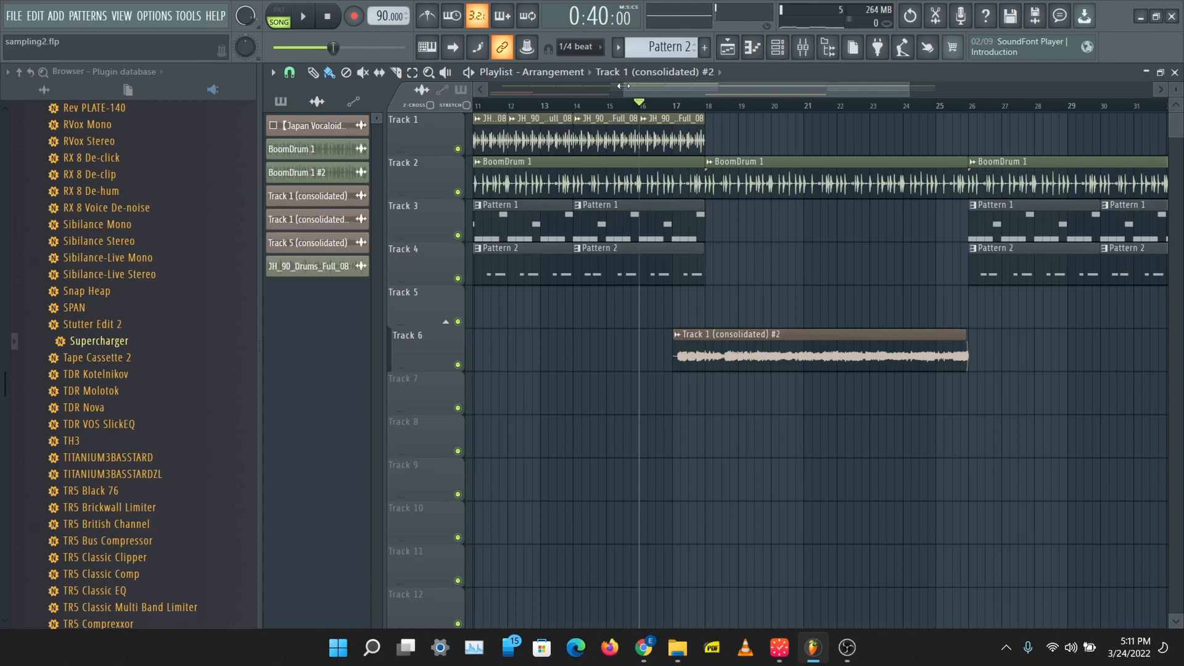
# Step: Load Fruity Parametric EQ 2 in the Master's first slot and make band 7 a low pass in the treble range
pyautogui.moveTo(623, 86); pyautogui.dragTo(332, 85)
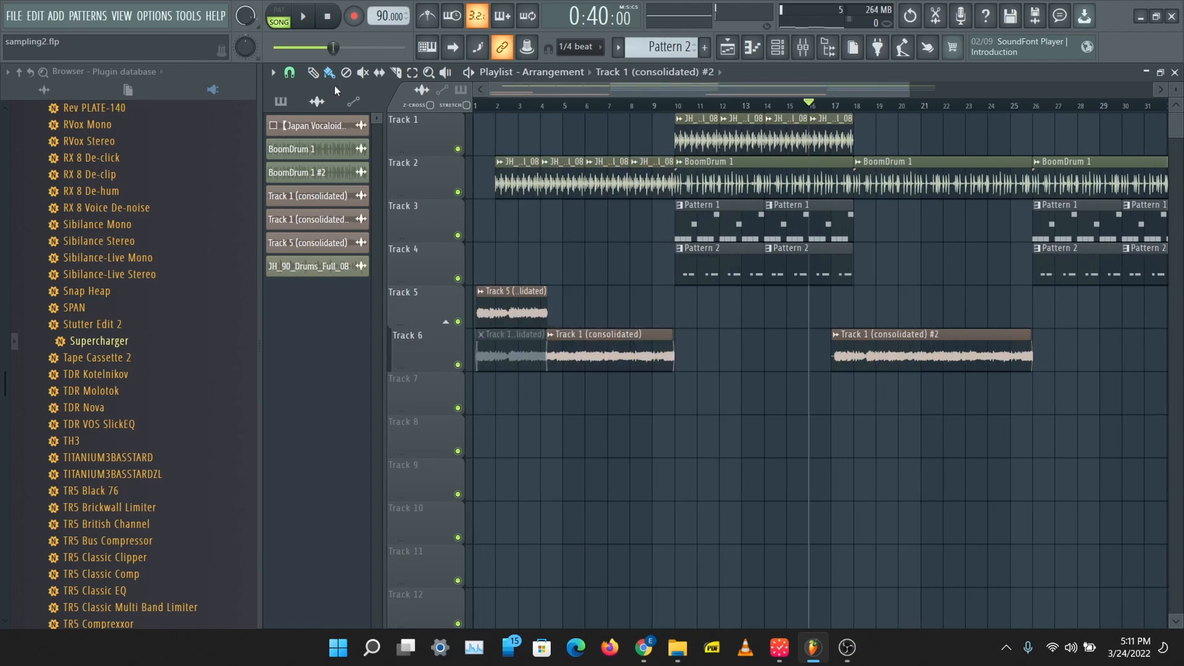
pyautogui.click(803, 47)
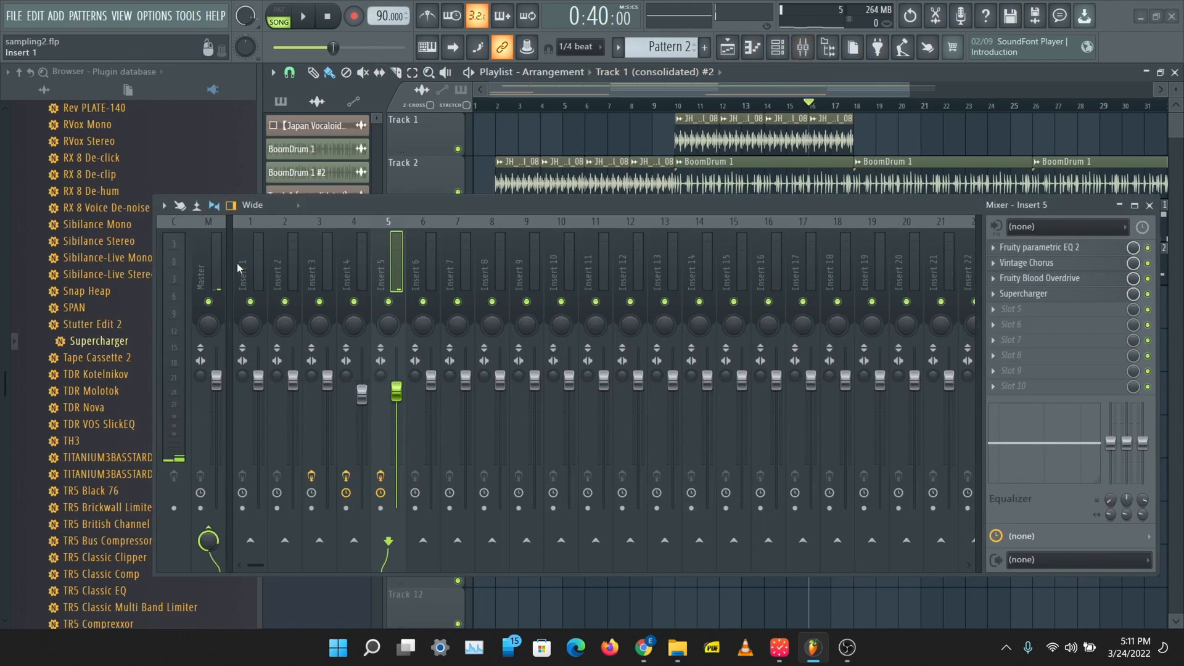
pyautogui.click(209, 259)
pyautogui.click(992, 246)
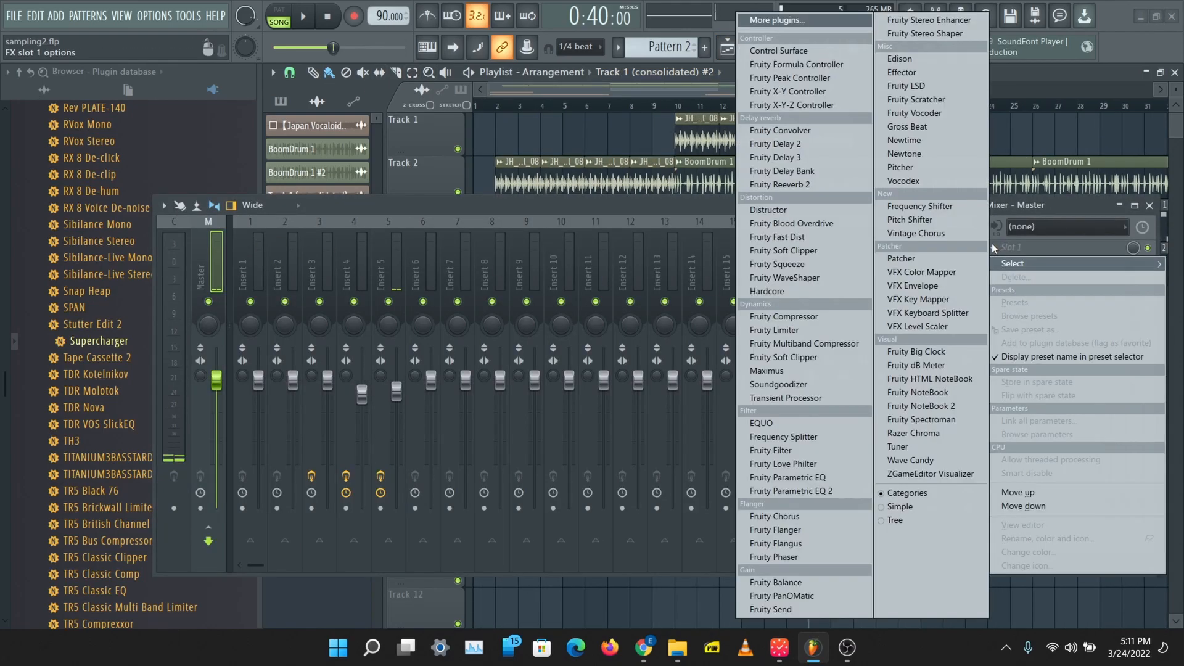
pyautogui.click(802, 491)
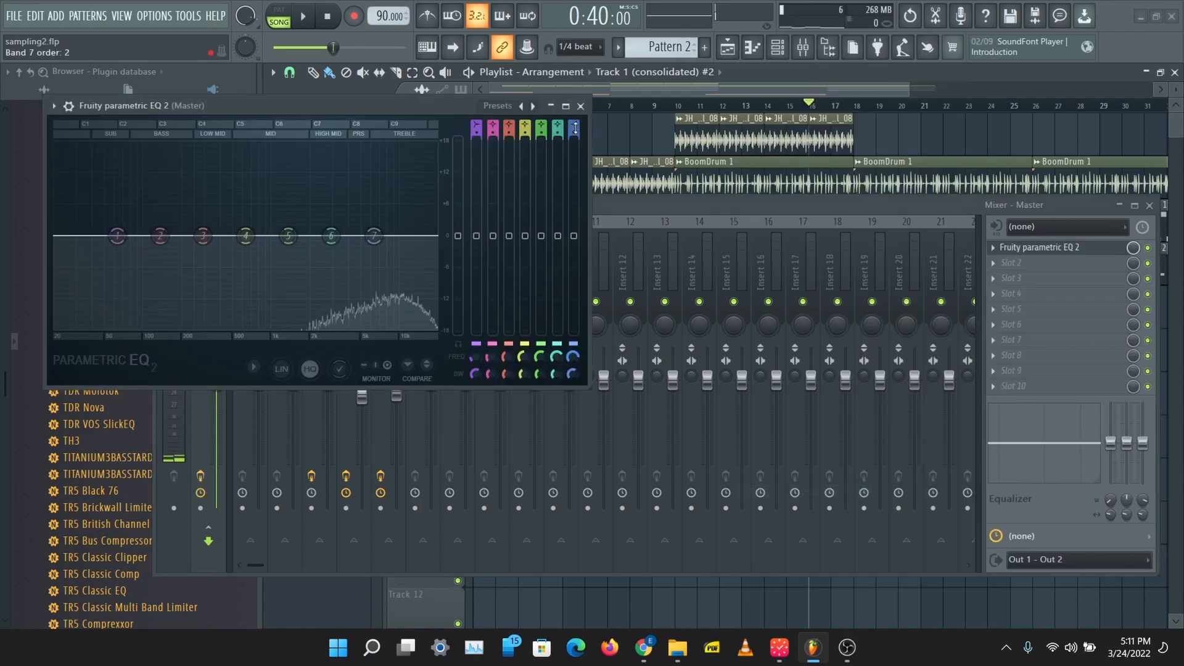
pyautogui.scroll(-2, 374, 236)
pyautogui.moveTo(374, 236)
pyautogui.mouseDown()
pyautogui.moveTo(225, 236)
pyautogui.moveTo(411, 235)
pyautogui.moveTo(247, 236)
pyautogui.moveTo(376, 236)
pyautogui.mouseUp()
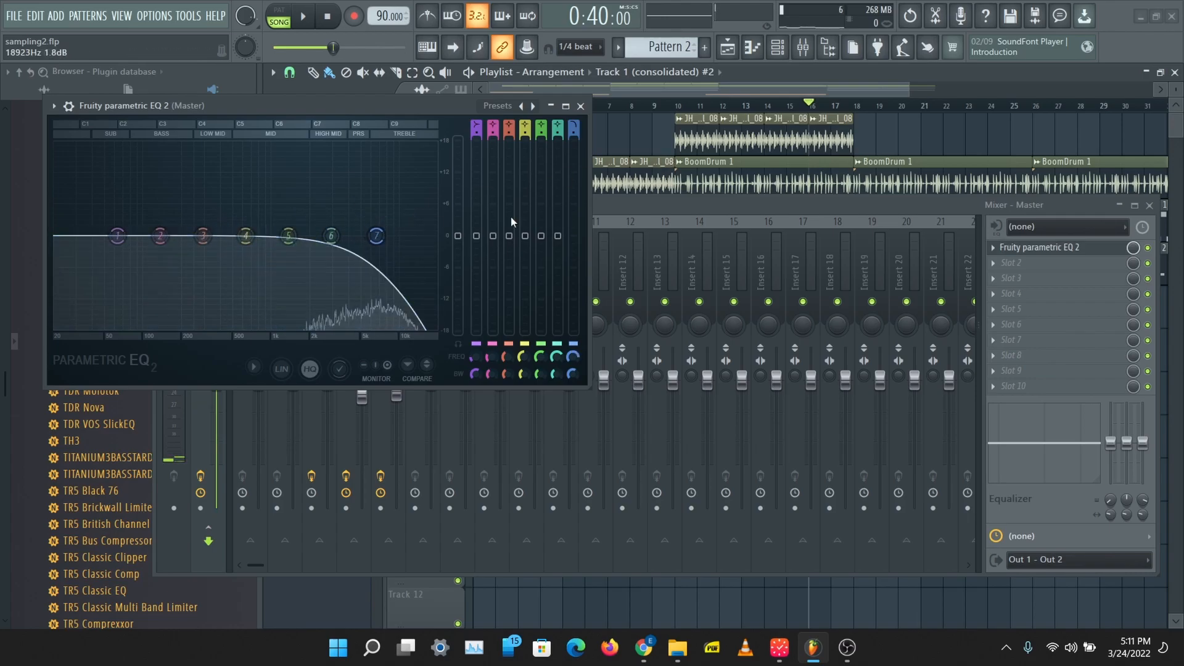
# Step: Play from about bar 7 and again from bar 10 while raising the Master EQ's band 7 low pass to 20000 Hz
pyautogui.click(652, 105)
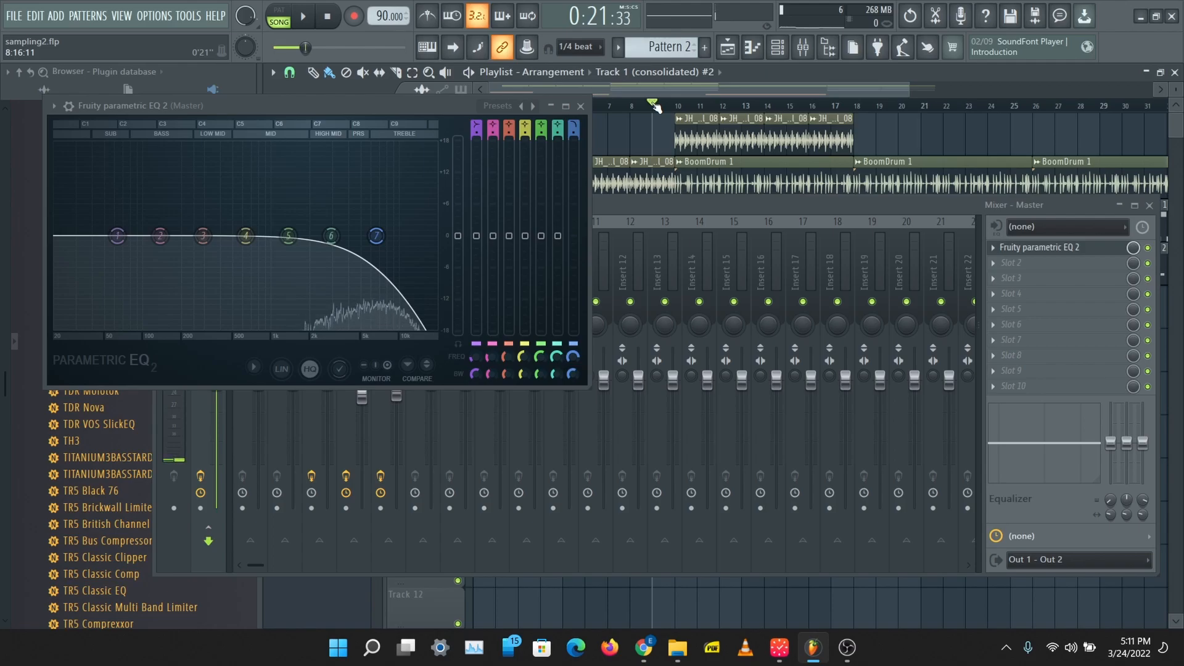
pyautogui.moveTo(654, 105); pyautogui.dragTo(618, 111)
pyautogui.press('space')
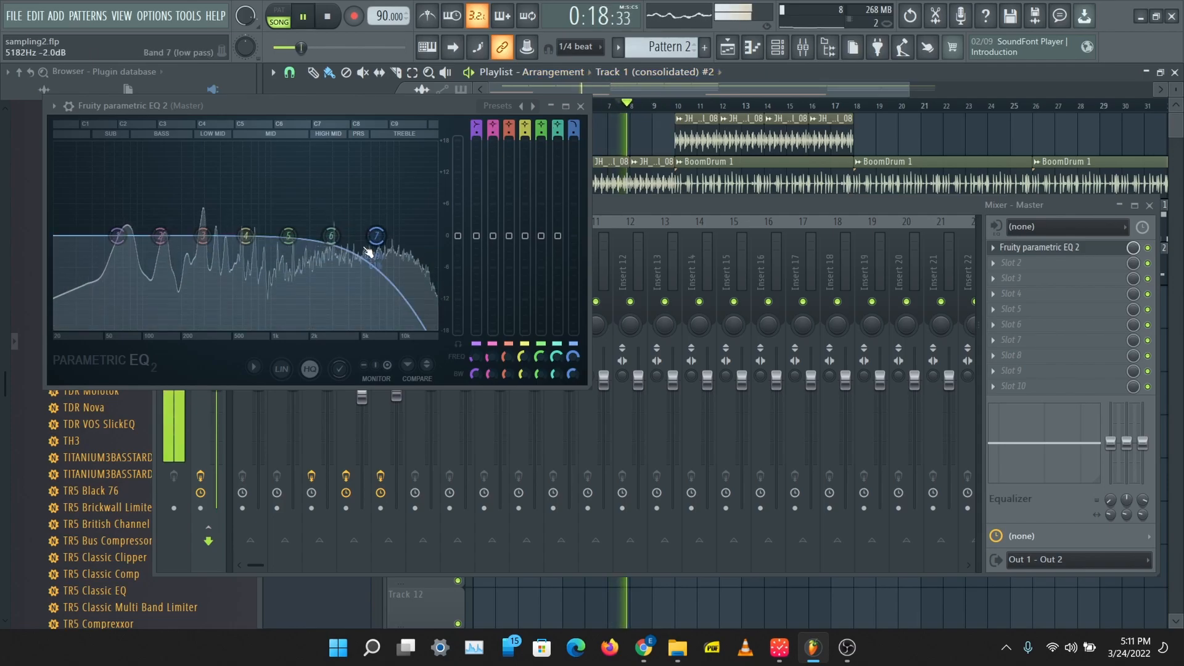
pyautogui.moveTo(376, 236); pyautogui.dragTo(434, 235)
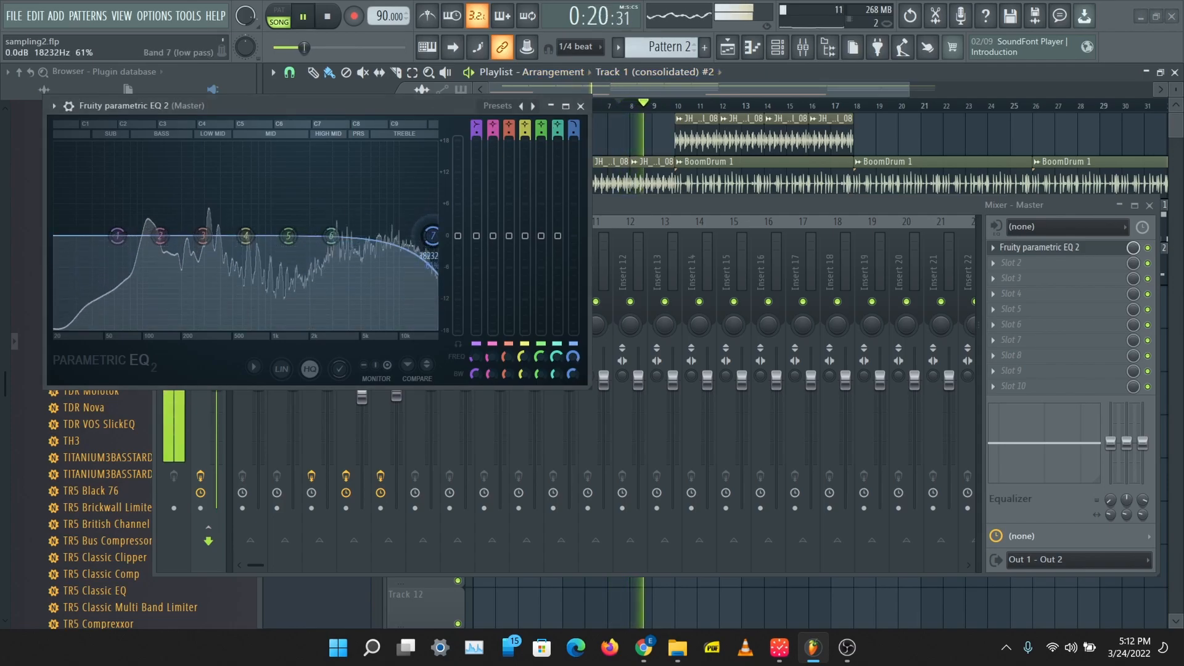
pyautogui.click(678, 105)
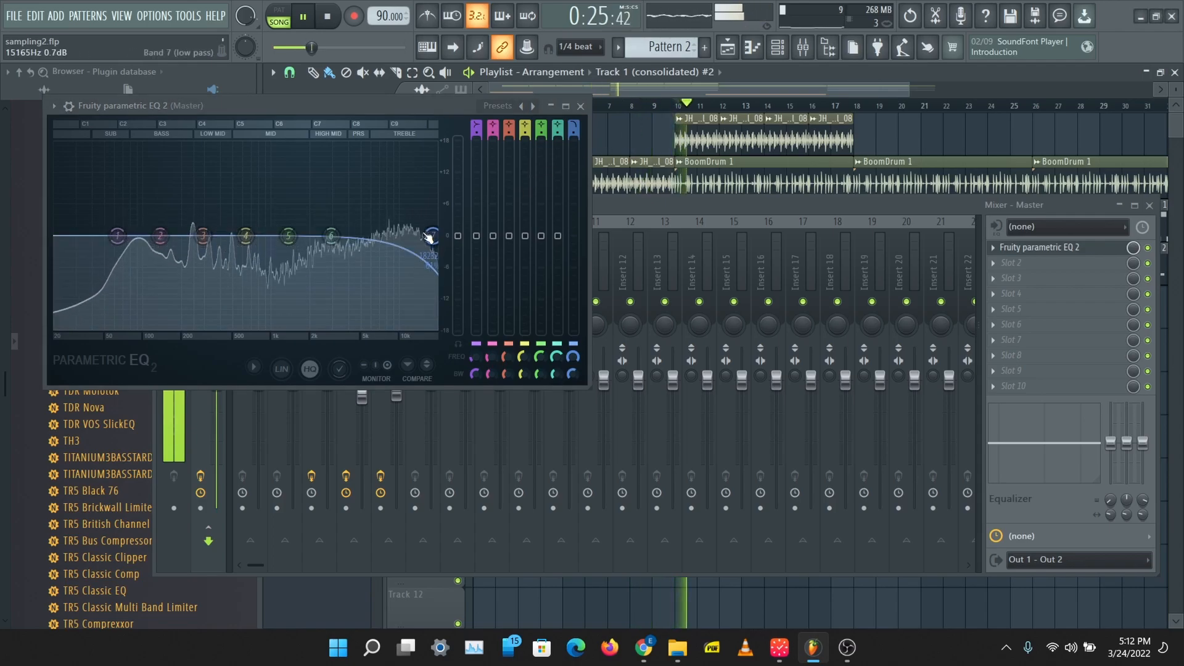
pyautogui.moveTo(432, 235)
pyautogui.mouseDown()
pyautogui.moveTo(267, 236)
pyautogui.moveTo(434, 236)
pyautogui.mouseUp()
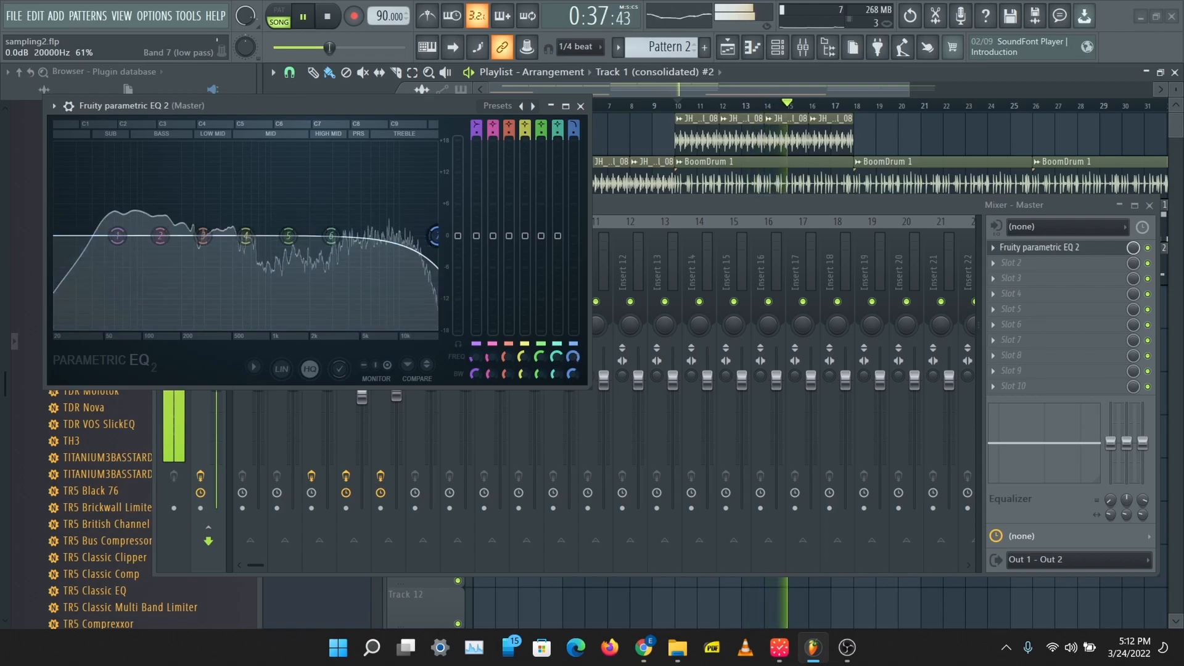
# Step: Close the Master EQ, stop playback and save the project
pyautogui.click(580, 107)
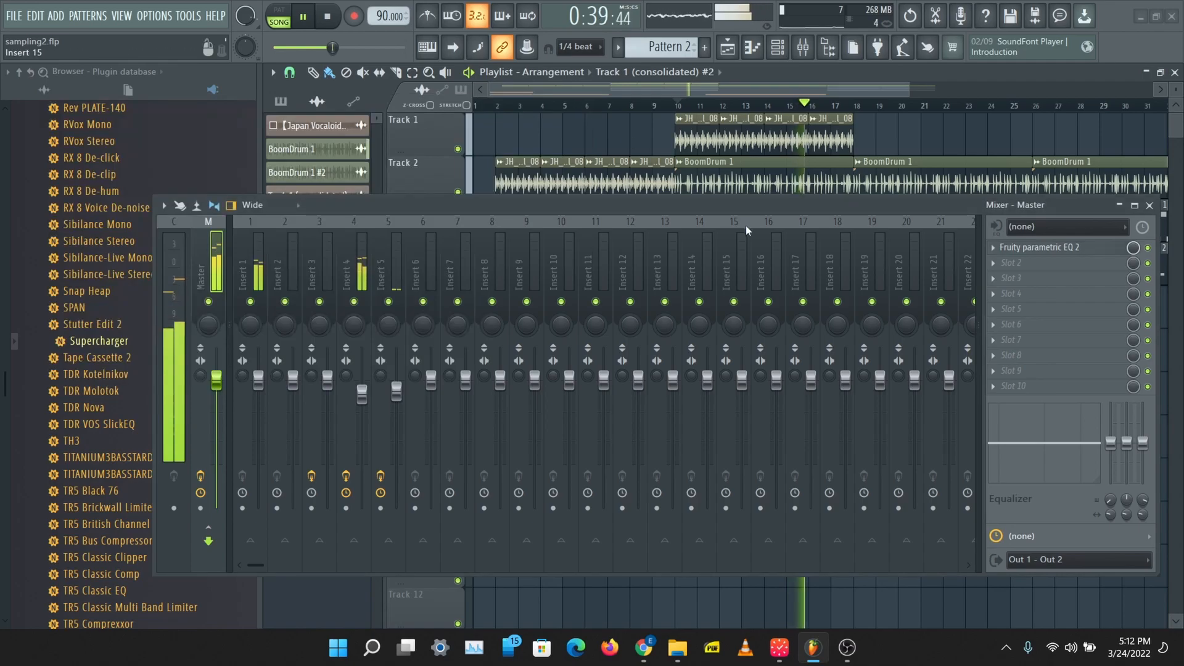
pyautogui.press('space')
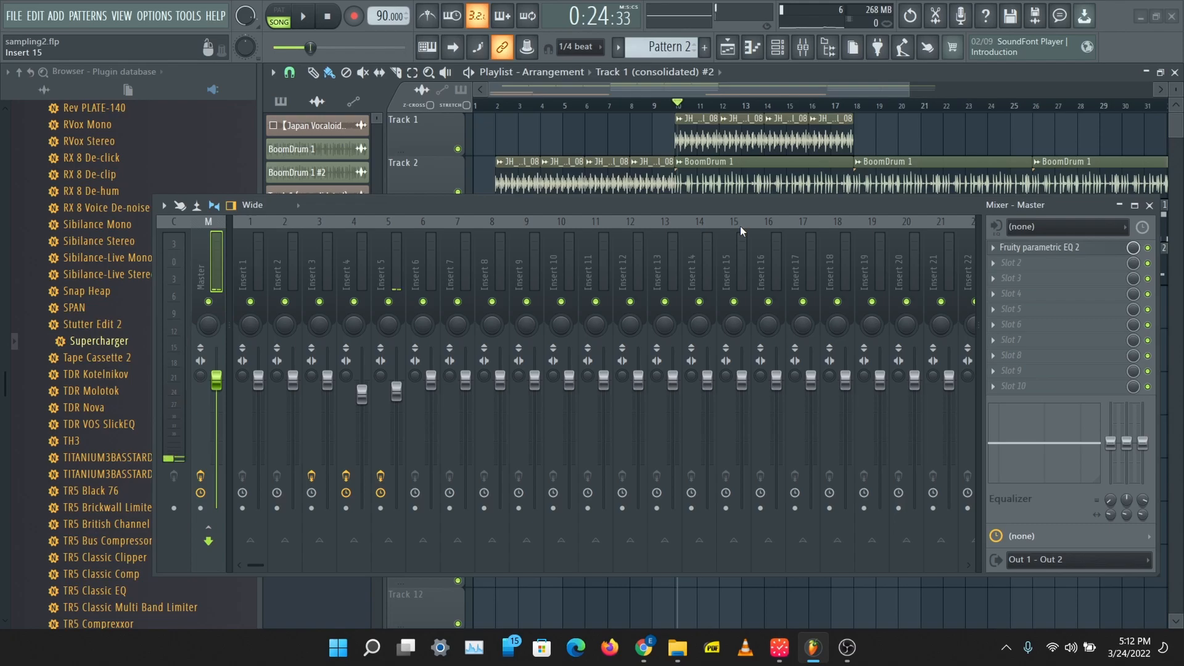
pyautogui.hotkey('ctrl', 's')
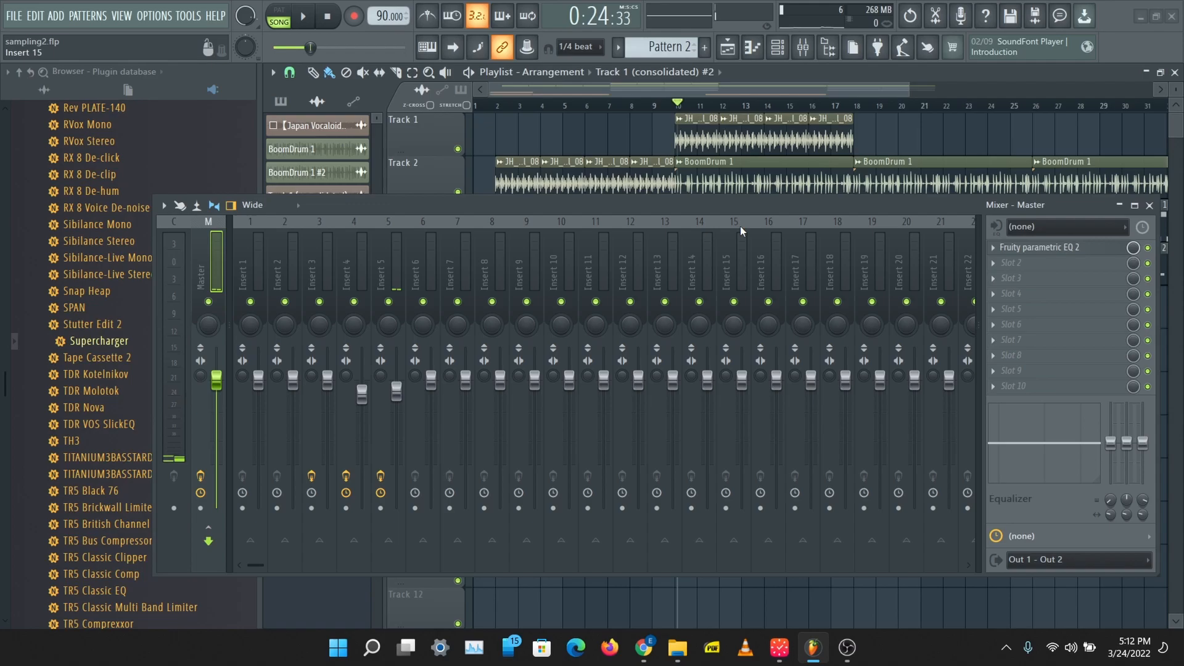